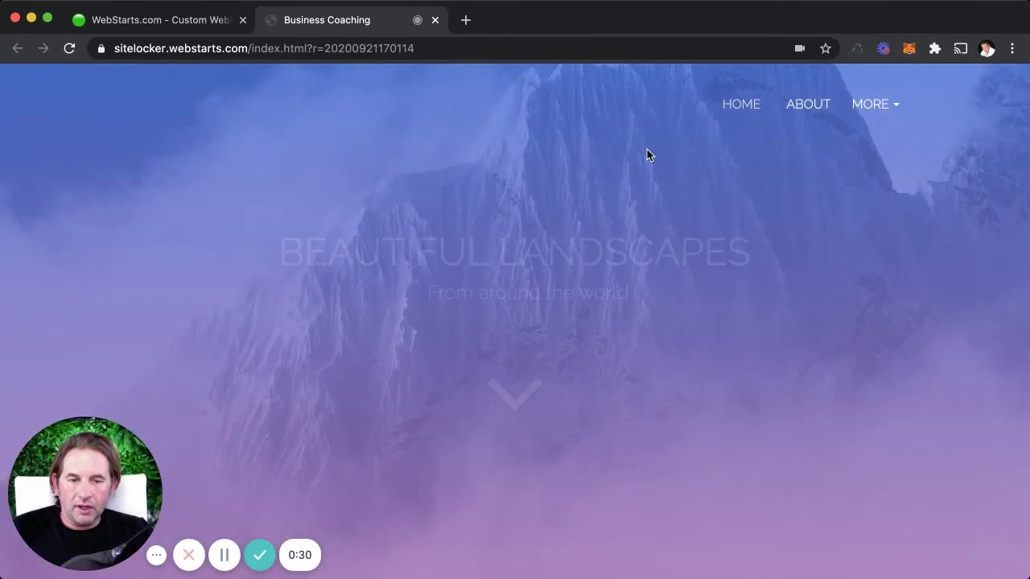
Look through the published landscape page down to the Video Backgrounds section, return to its beginning, and close the preview
{"action": "scroll", "coordinate": [687, 310], "scroll_direction": "down", "scroll_amount": 1}
{"action": "scroll", "coordinate": [687, 310], "scroll_direction": "down", "scroll_amount": 7}
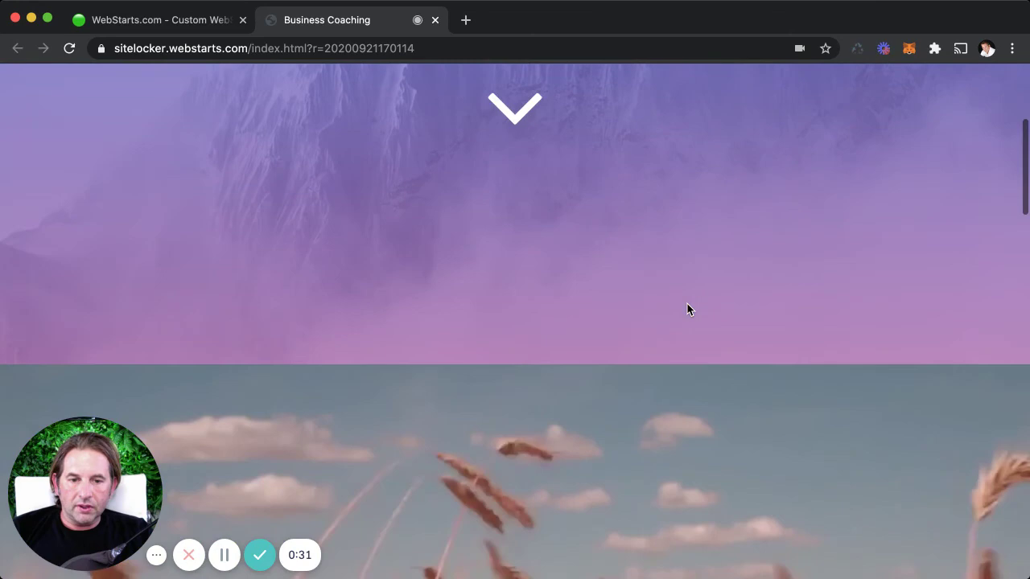
{"action": "scroll", "coordinate": [687, 310], "scroll_direction": "down", "scroll_amount": 2}
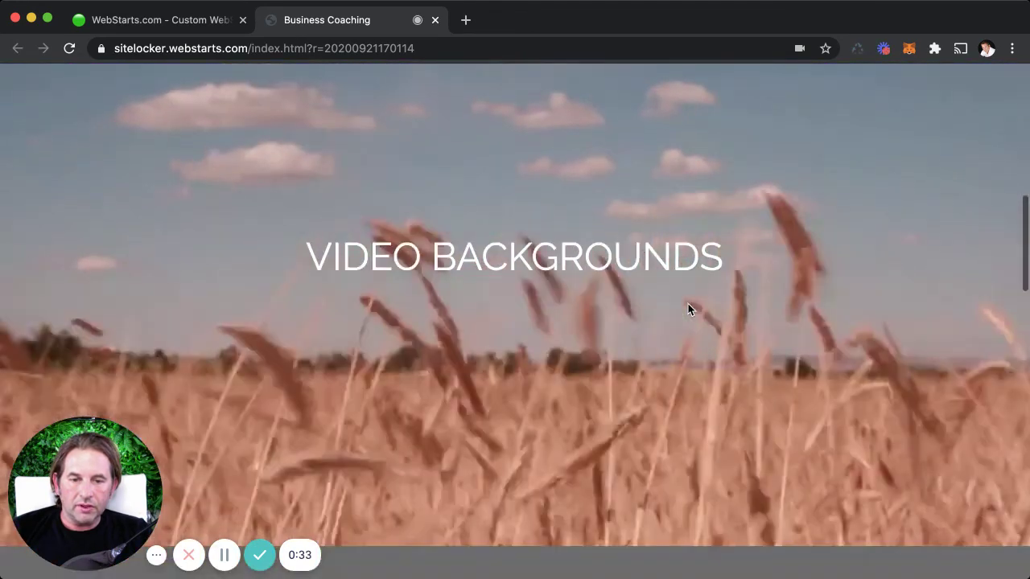
{"action": "scroll", "coordinate": [687, 310], "scroll_direction": "up", "scroll_amount": 8}
{"action": "scroll", "coordinate": [667, 272], "scroll_direction": "up", "scroll_amount": 3}
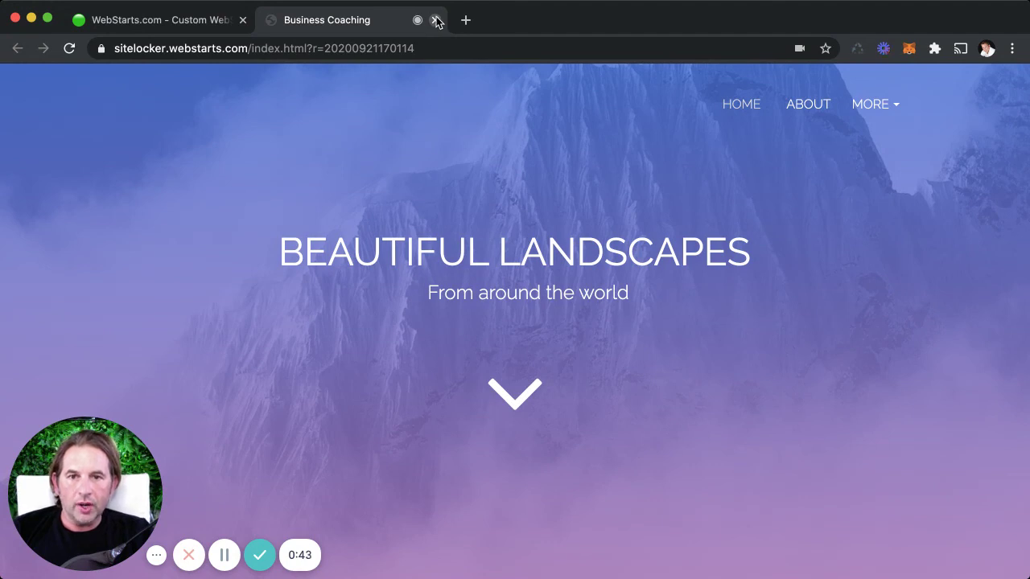
{"action": "left_click", "coordinate": [435, 21]}
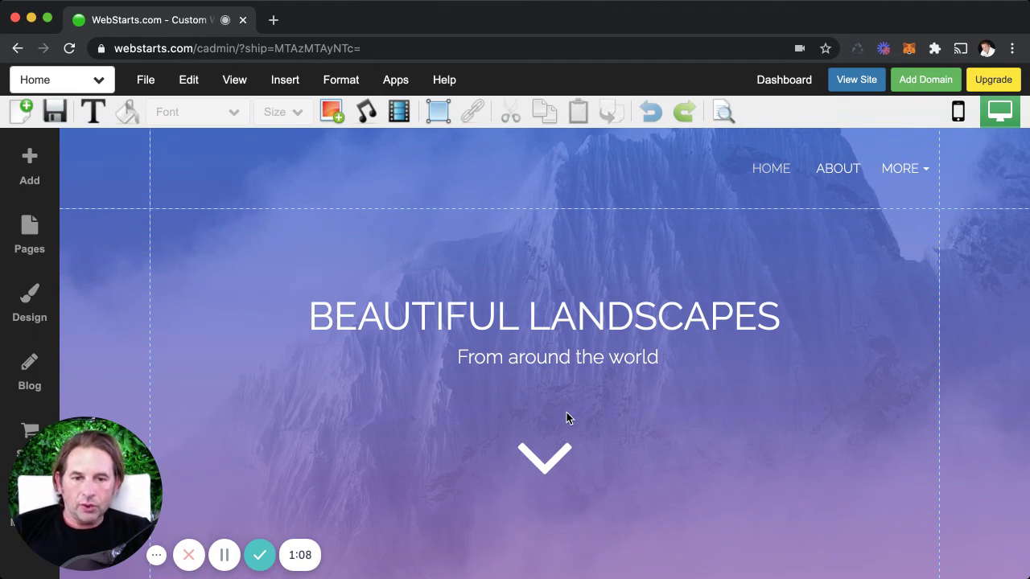
Put the mountain background section back in place after shifting it, and raise its opacity to the maximum
{"action": "left_click", "coordinate": [729, 264]}
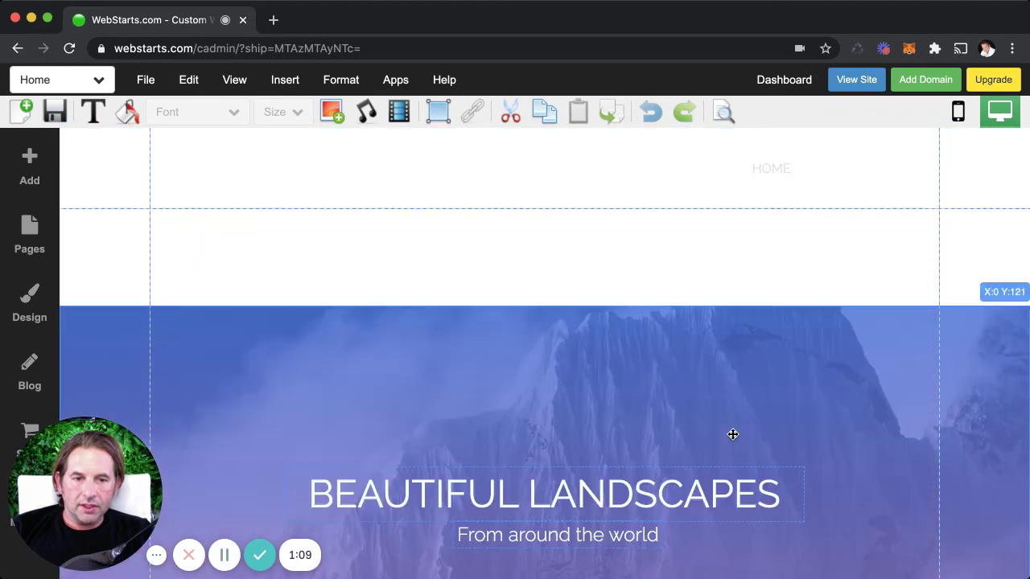
{"action": "left_click_drag", "start_coordinate": [705, 394], "coordinate": [717, 207]}
{"action": "scroll", "coordinate": [644, 322], "scroll_direction": "down", "scroll_amount": 5}
{"action": "left_click", "coordinate": [582, 378]}
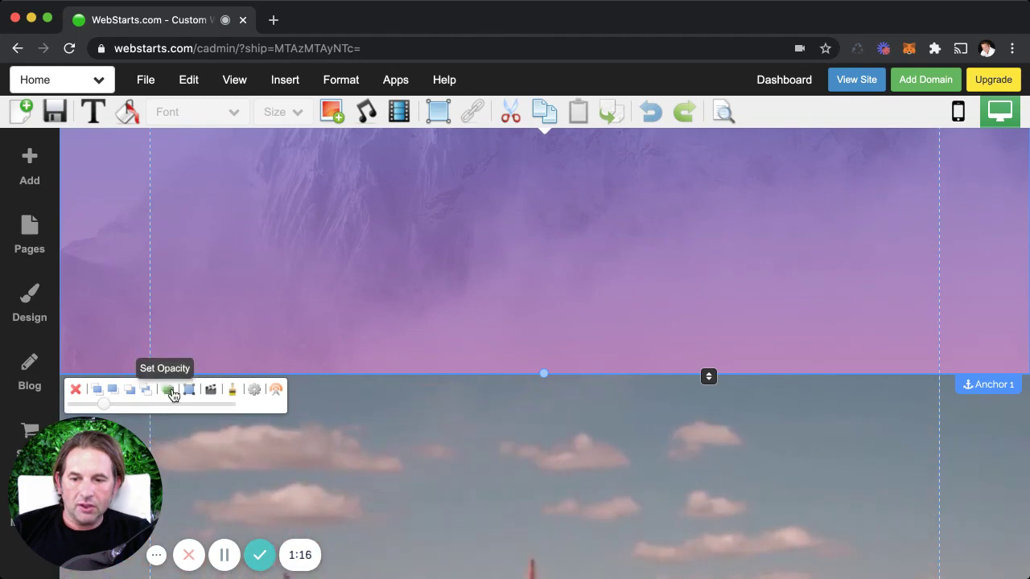
{"action": "left_click", "coordinate": [168, 390]}
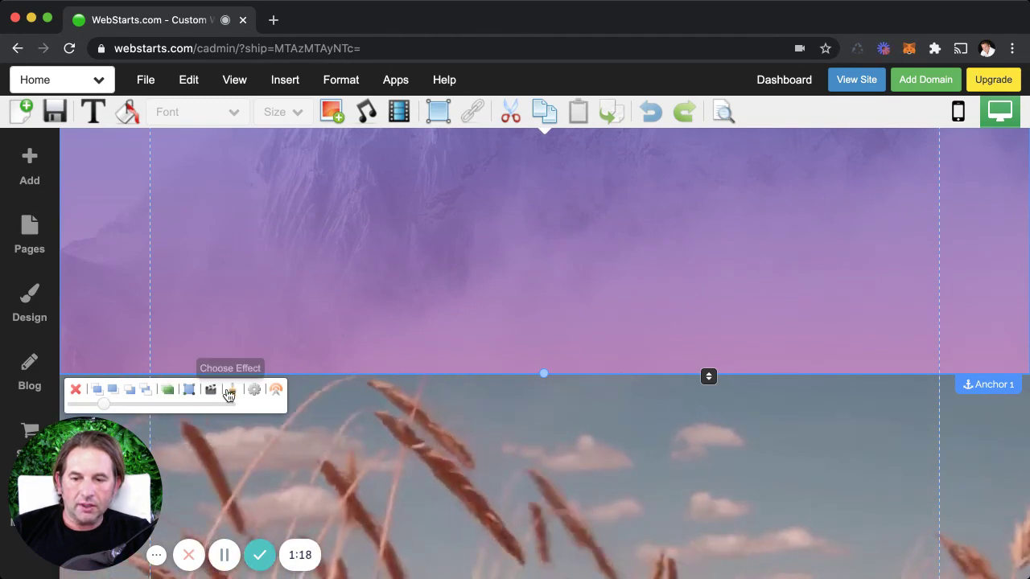
{"action": "mouse_move", "coordinate": [103, 406]}
{"action": "left_click_drag", "start_coordinate": [102, 406], "coordinate": [235, 403]}
{"action": "scroll", "coordinate": [358, 403], "scroll_direction": "up", "scroll_amount": 4}
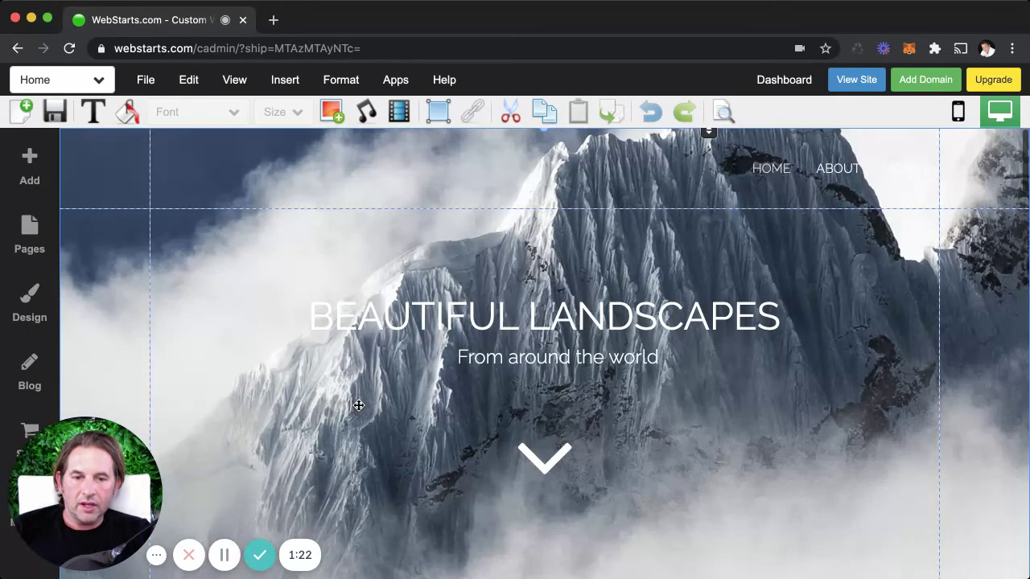
Set the opacity of the mountain background image to 30%
{"action": "scroll", "coordinate": [358, 404], "scroll_direction": "down", "scroll_amount": 4}
{"action": "scroll", "coordinate": [357, 404], "scroll_direction": "down", "scroll_amount": 3}
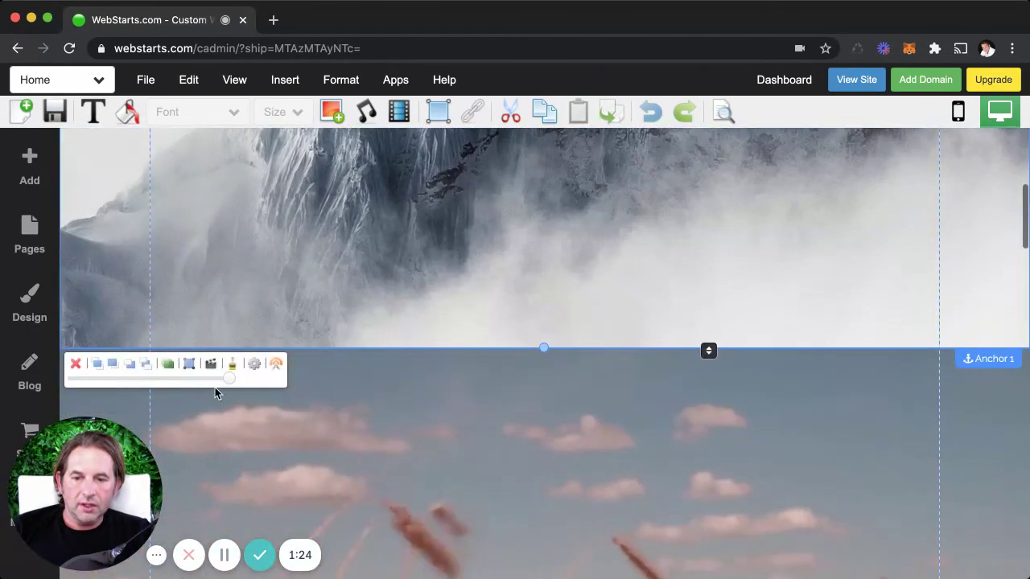
{"action": "mouse_move", "coordinate": [225, 375]}
{"action": "left_click_drag", "start_coordinate": [227, 375], "coordinate": [117, 380]}
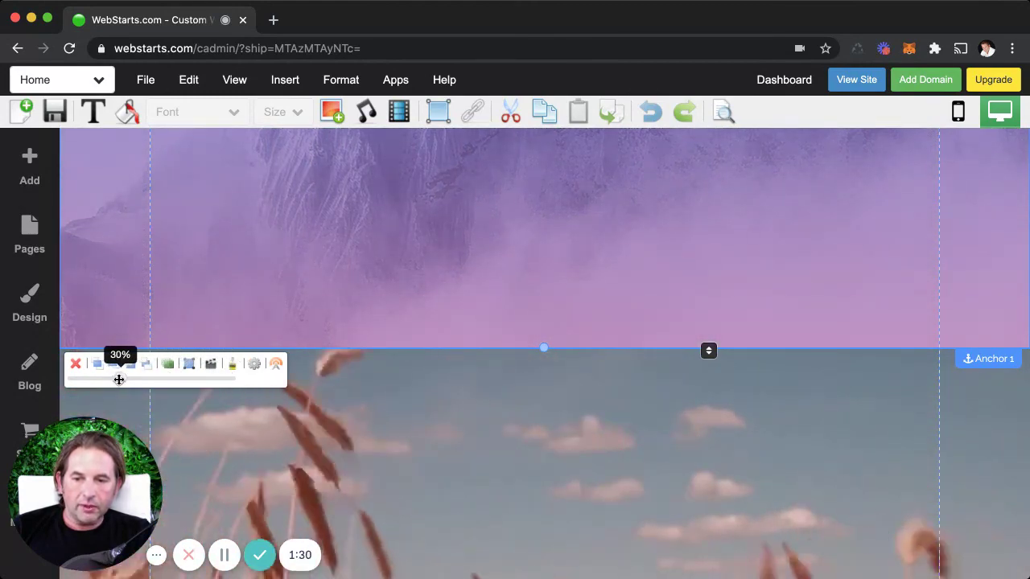
Look at the background color palette for the mountain section, close it, and deselect the section
{"action": "scroll", "coordinate": [255, 374], "scroll_direction": "up", "scroll_amount": 5}
{"action": "left_click", "coordinate": [127, 112]}
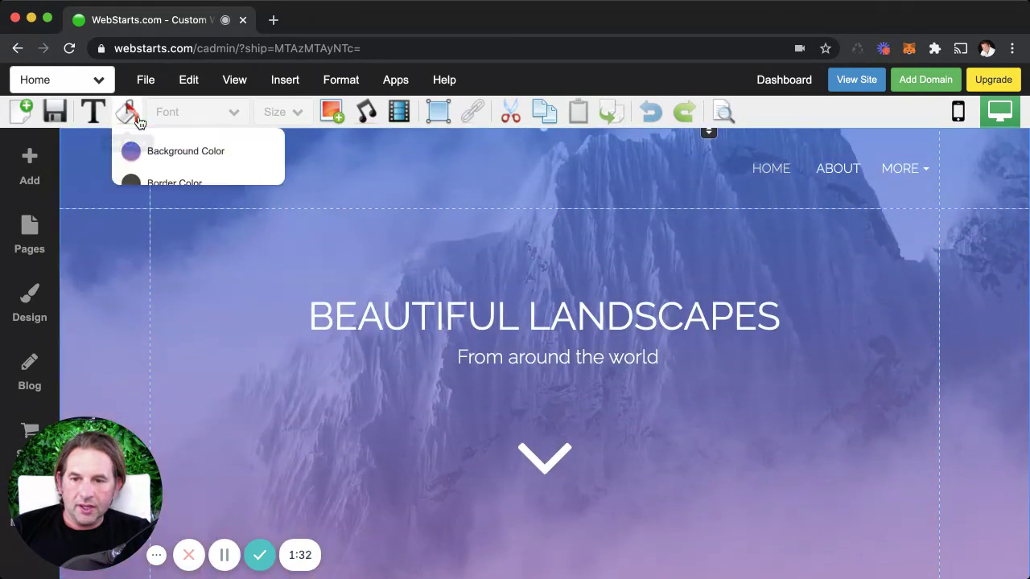
{"action": "left_click", "coordinate": [209, 165]}
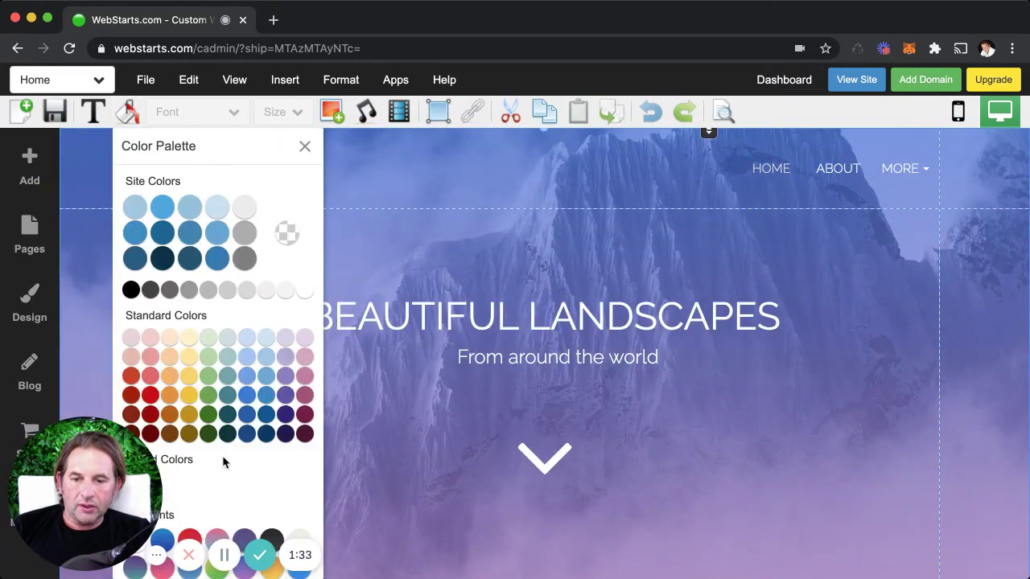
{"action": "left_click", "coordinate": [305, 145]}
{"action": "scroll", "coordinate": [435, 345], "scroll_direction": "down", "scroll_amount": 5}
{"action": "scroll", "coordinate": [415, 346], "scroll_direction": "down", "scroll_amount": 3}
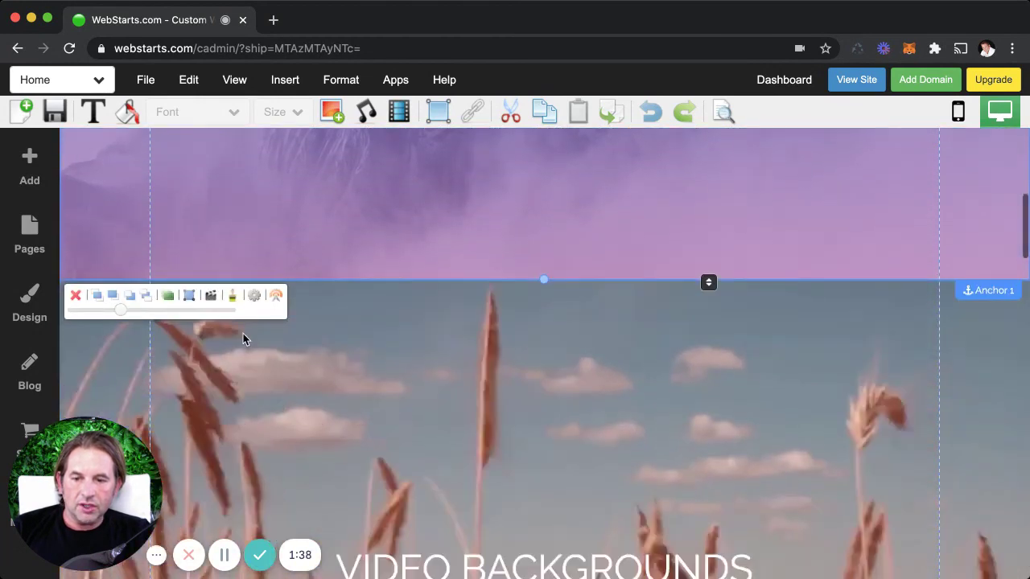
{"action": "scroll", "coordinate": [243, 333], "scroll_direction": "up", "scroll_amount": 3}
{"action": "scroll", "coordinate": [243, 334], "scroll_direction": "up", "scroll_amount": 5}
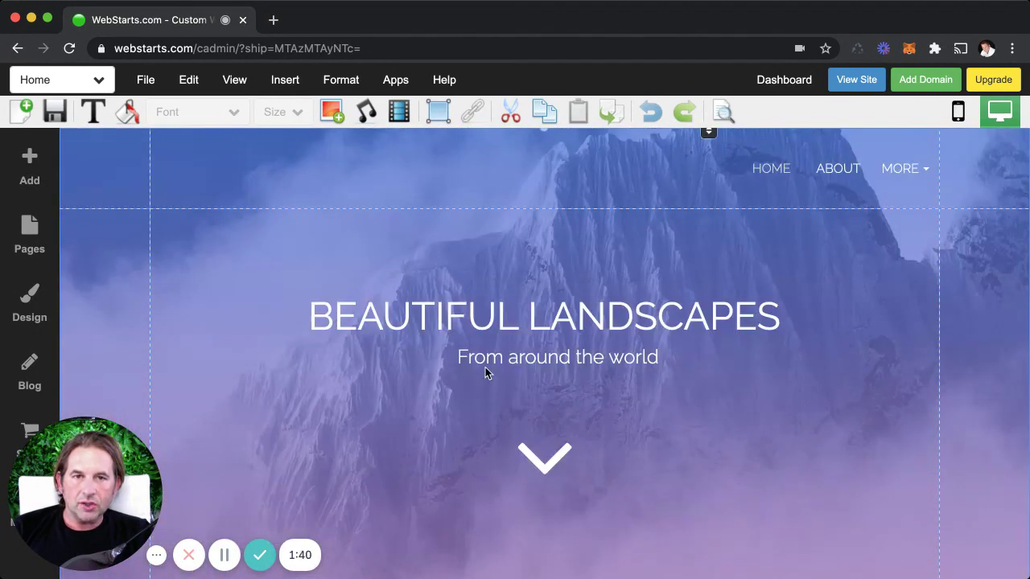
{"action": "left_click", "coordinate": [704, 81]}
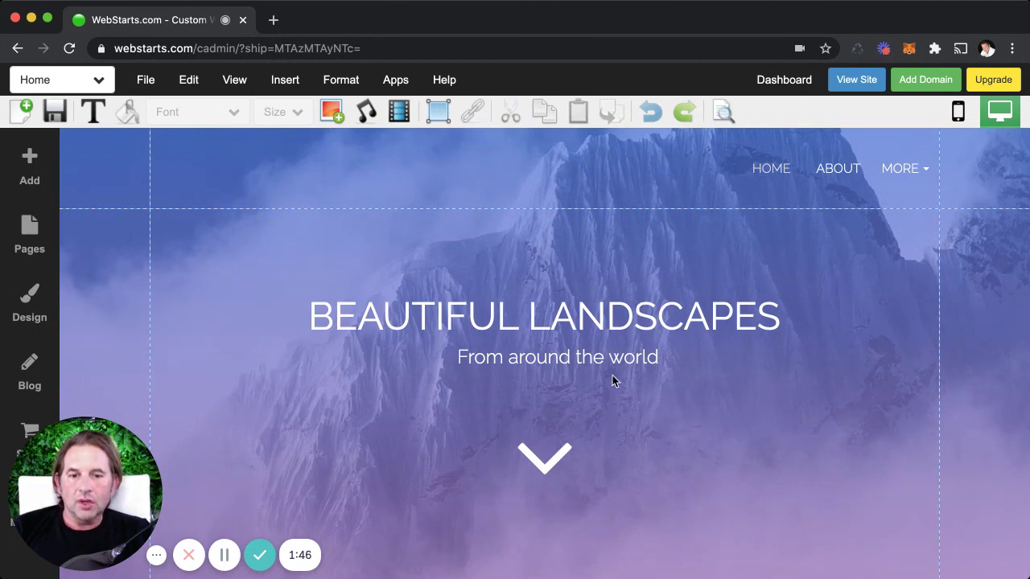
Select the mountain background section again and open its opacity setting
{"action": "scroll", "coordinate": [603, 398], "scroll_direction": "down", "scroll_amount": 3}
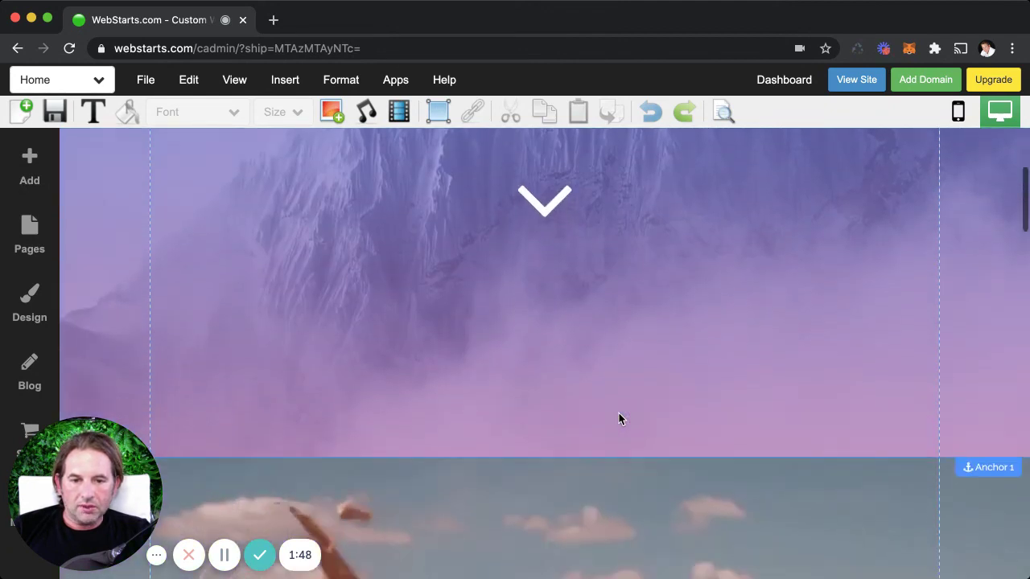
{"action": "scroll", "coordinate": [618, 413], "scroll_direction": "up", "scroll_amount": 5}
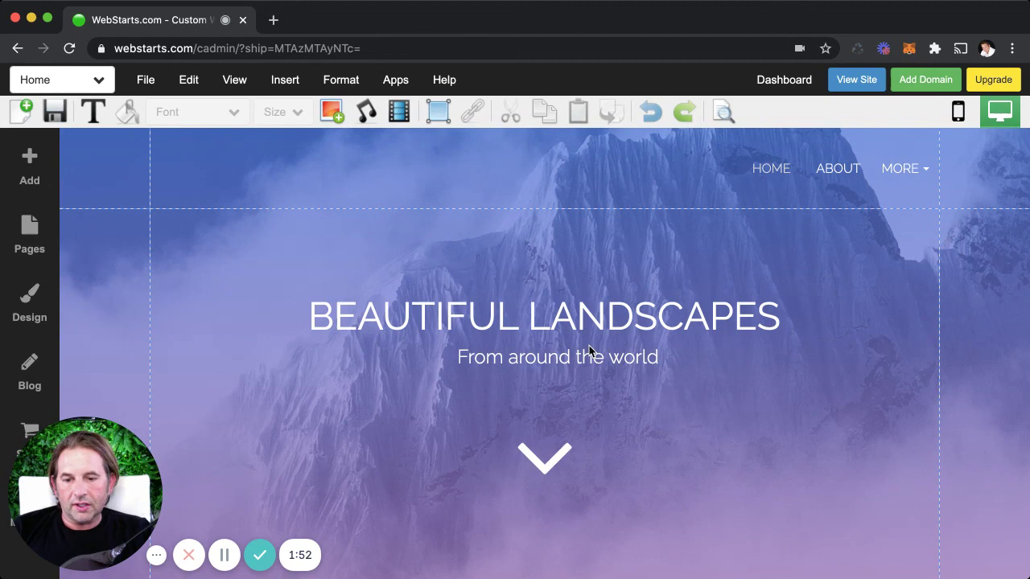
{"action": "scroll", "coordinate": [590, 352], "scroll_direction": "down", "scroll_amount": 5}
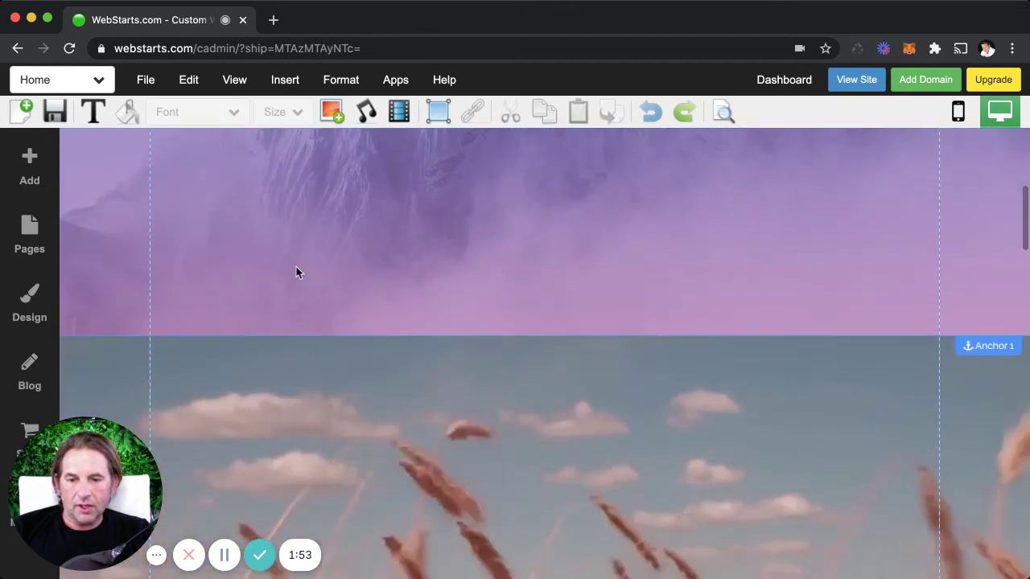
{"action": "left_click", "coordinate": [296, 273]}
{"action": "left_click", "coordinate": [172, 353]}
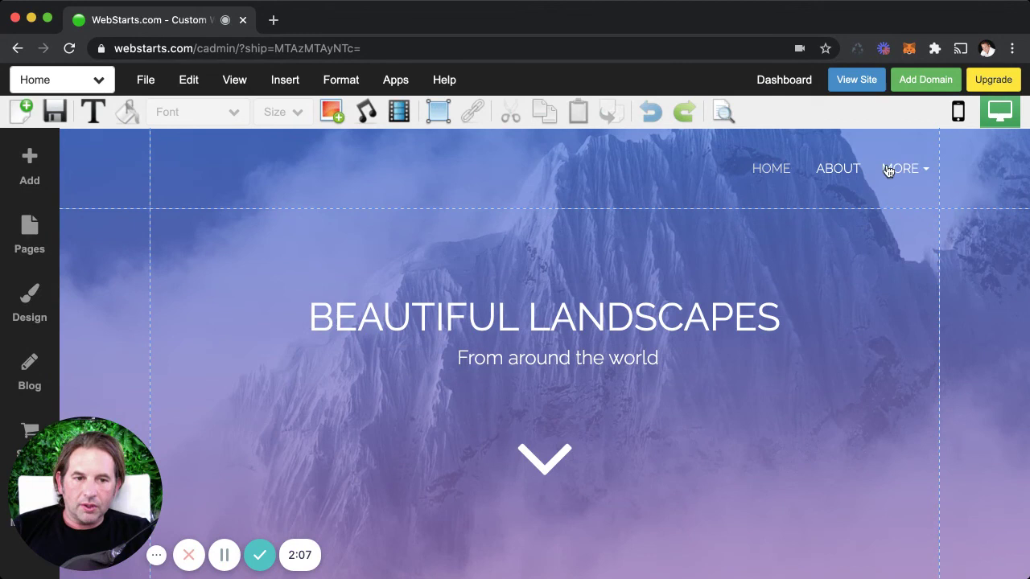
Try the Bounce In, Bounce In Down and Fade In Down animations on the BEAUTIFUL LANDSCAPES heading, and restore Fade In
{"action": "left_click", "coordinate": [887, 168]}
{"action": "left_click", "coordinate": [841, 250]}
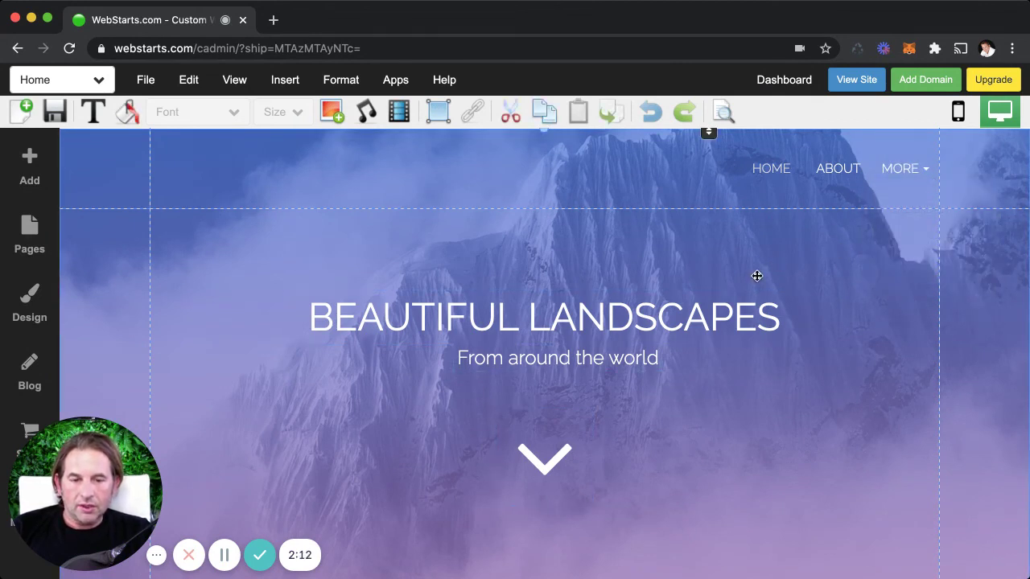
{"action": "left_click", "coordinate": [677, 316]}
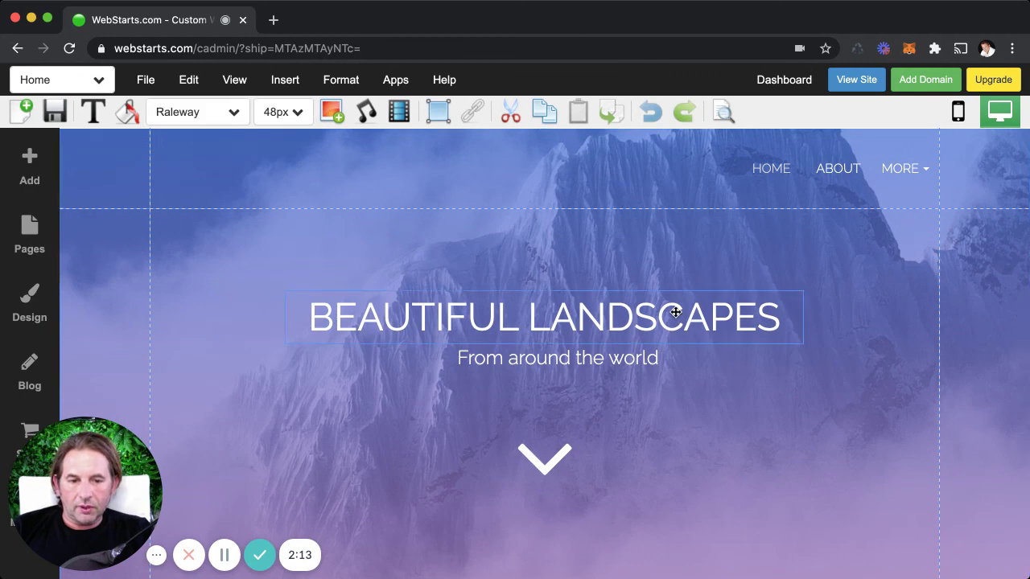
{"action": "left_click", "coordinate": [432, 275]}
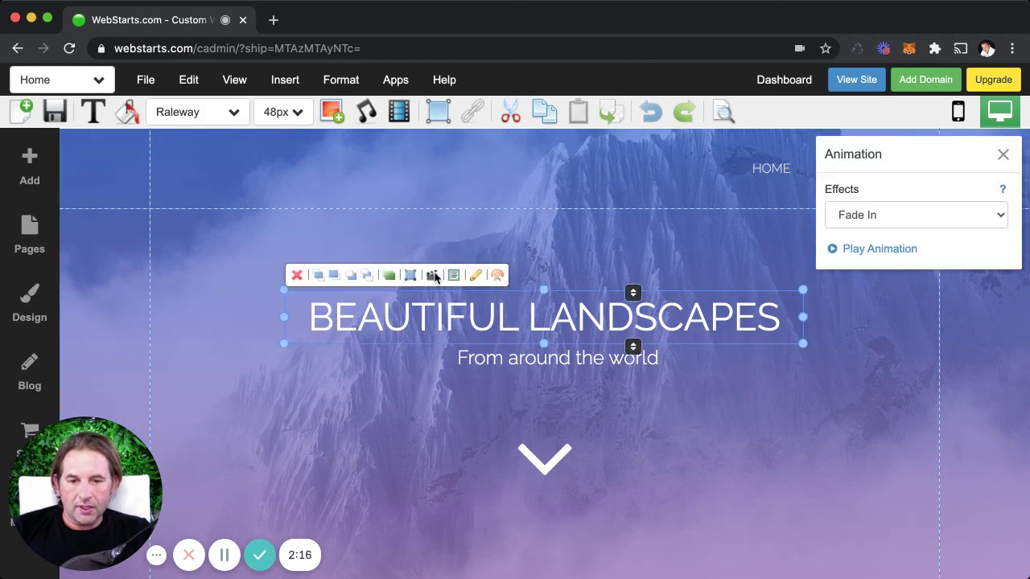
{"action": "left_click", "coordinate": [904, 221]}
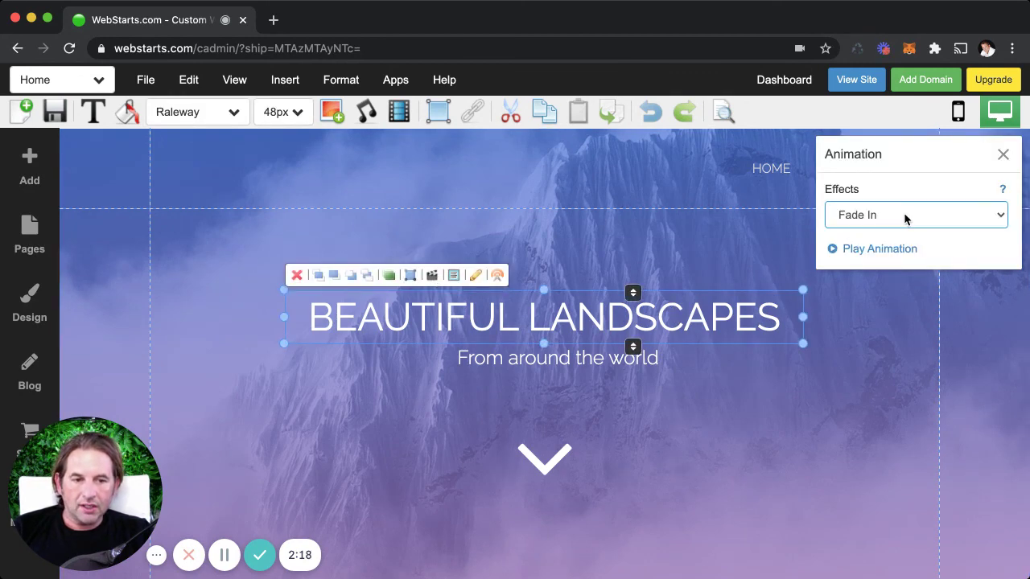
{"action": "left_click", "coordinate": [923, 143]}
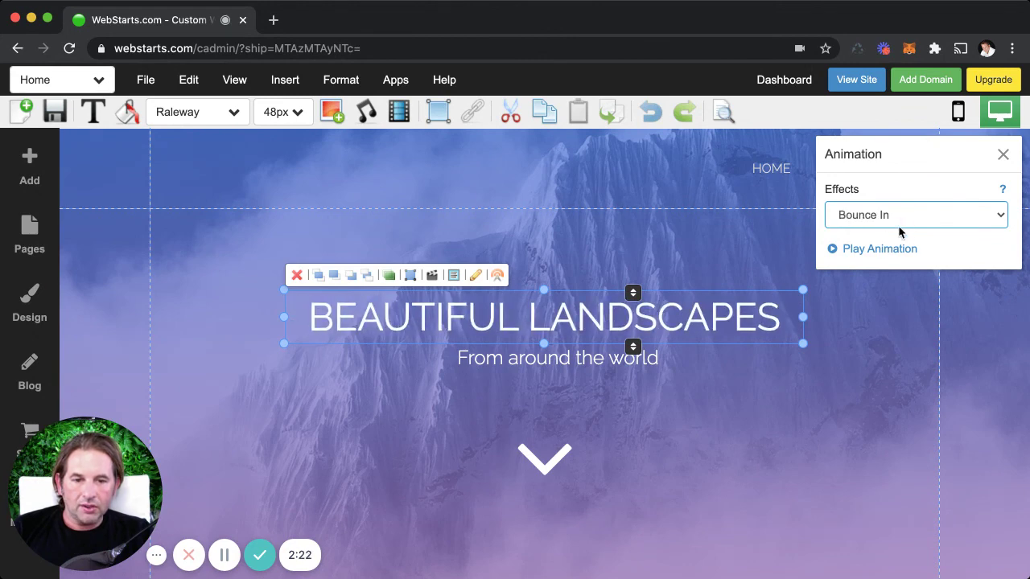
{"action": "key", "text": "Down"}
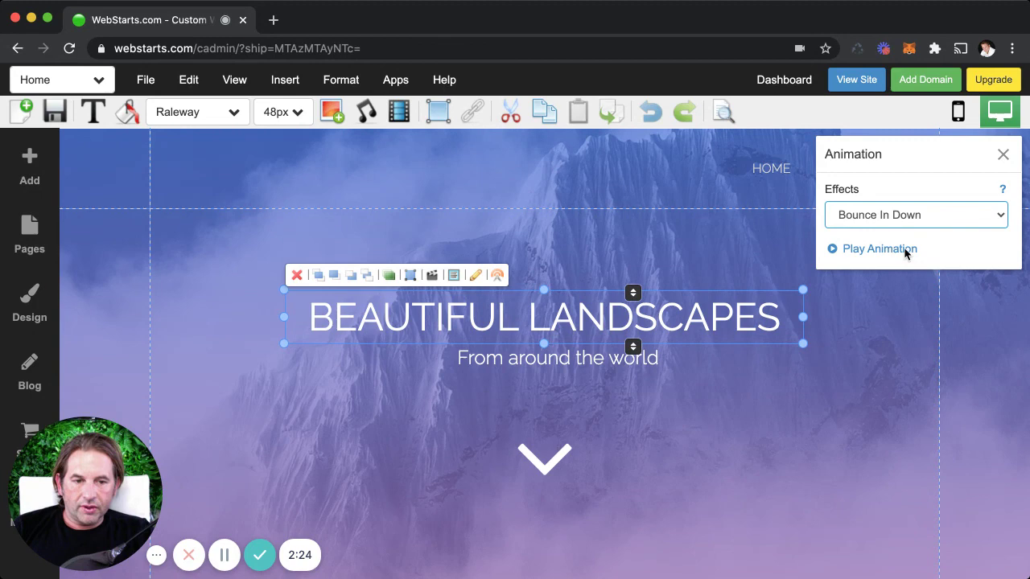
{"action": "key", "text": "Down"}
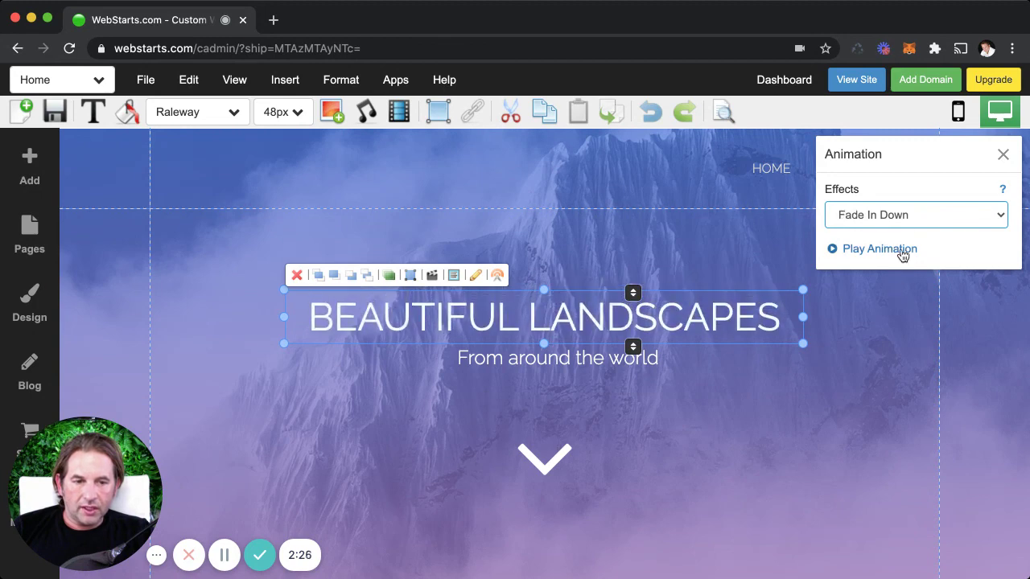
{"action": "key", "text": "Up"}
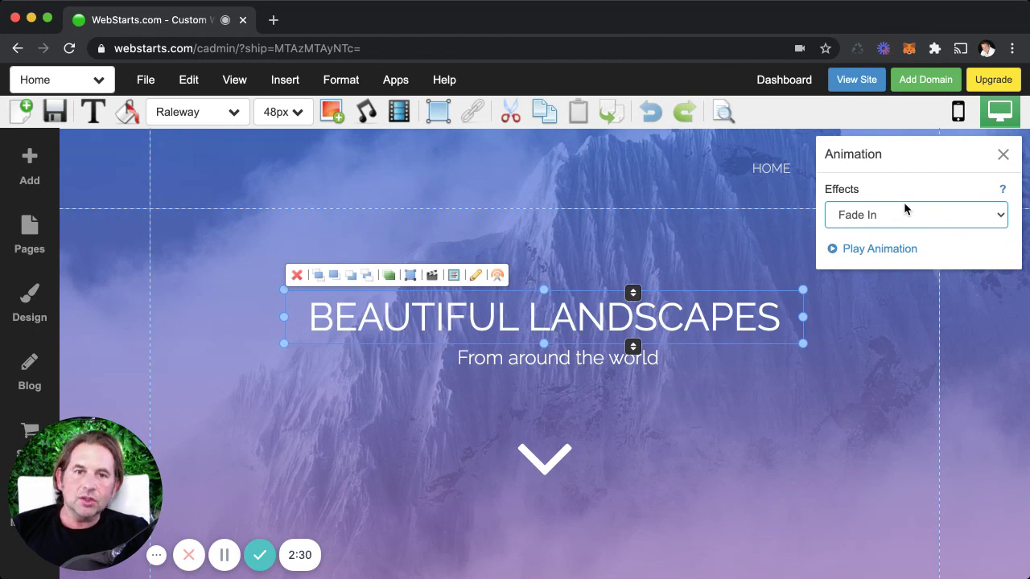
Check the animation effect assigned to the "From around the world" subtitle and close its settings
{"action": "left_click", "coordinate": [651, 358]}
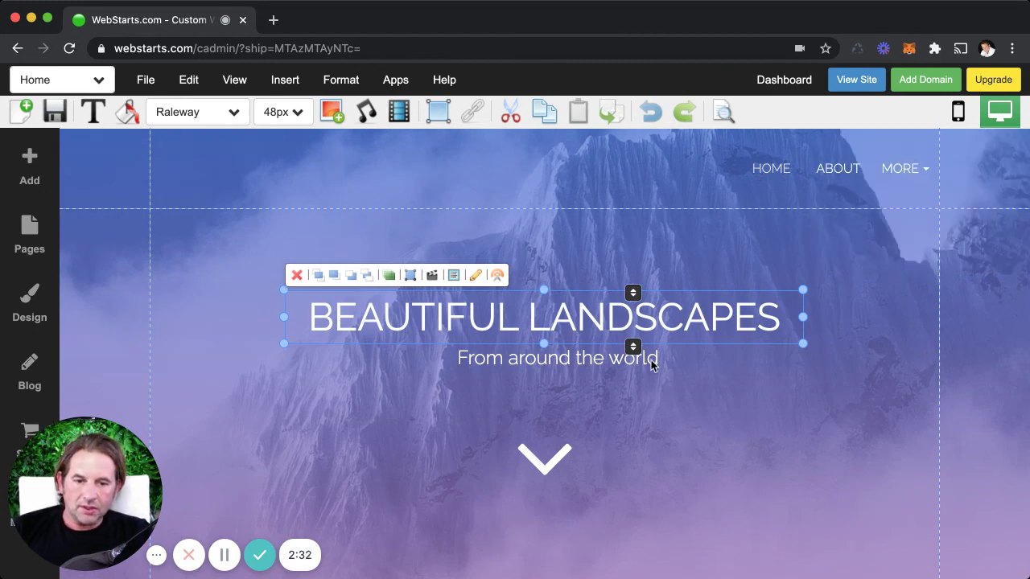
{"action": "left_click", "coordinate": [651, 360]}
{"action": "left_click", "coordinate": [600, 329]}
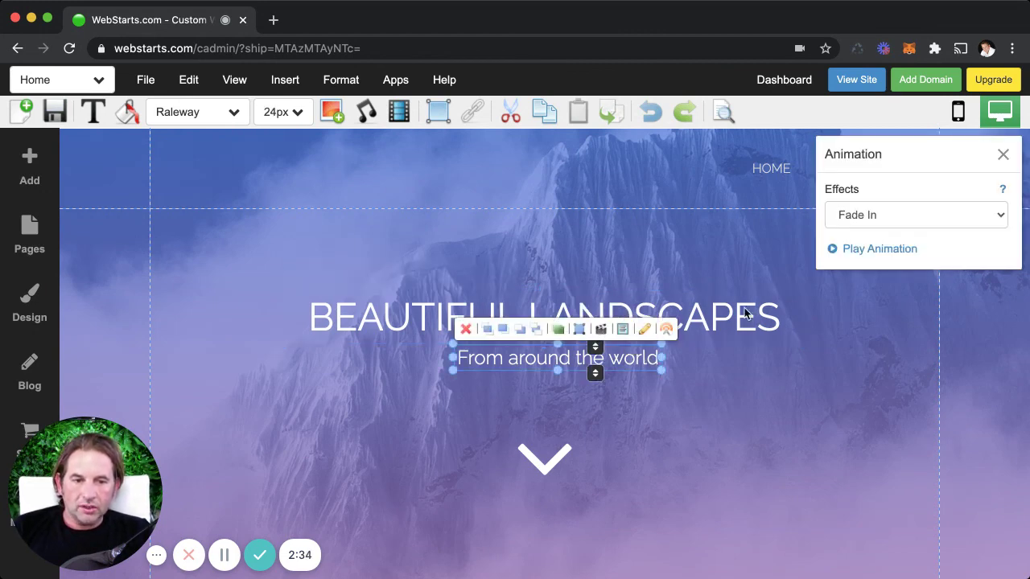
{"action": "left_click", "coordinate": [1002, 154]}
Check the animation effect assigned to the white down arrow and close its settings
{"action": "left_click", "coordinate": [543, 468]}
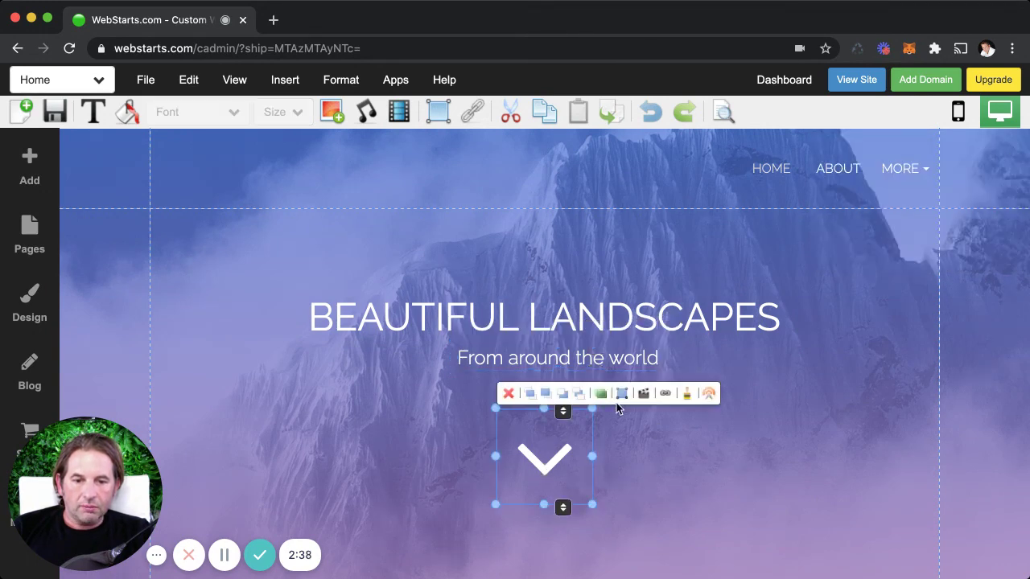
{"action": "left_click", "coordinate": [643, 393]}
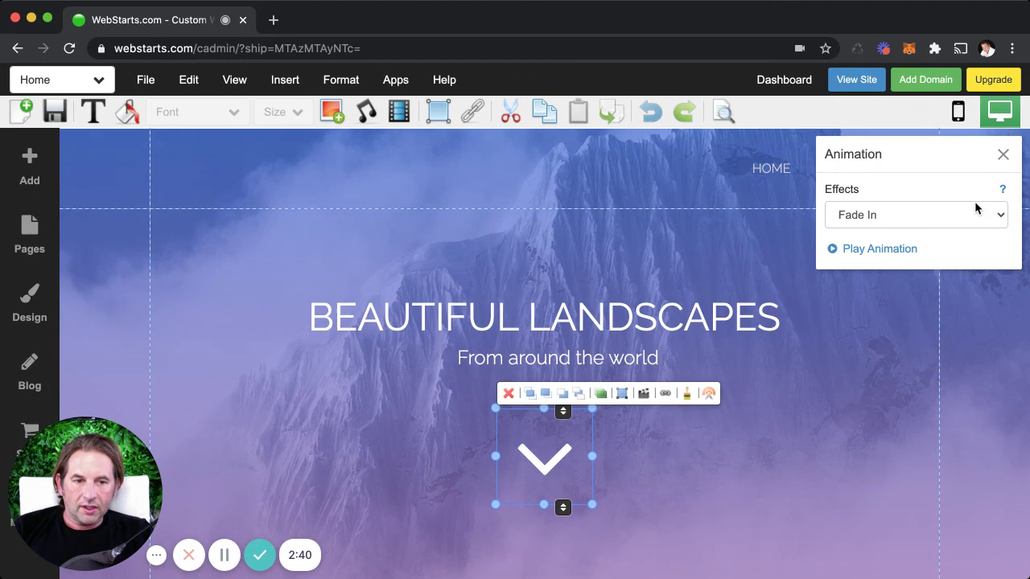
{"action": "left_click", "coordinate": [1003, 155]}
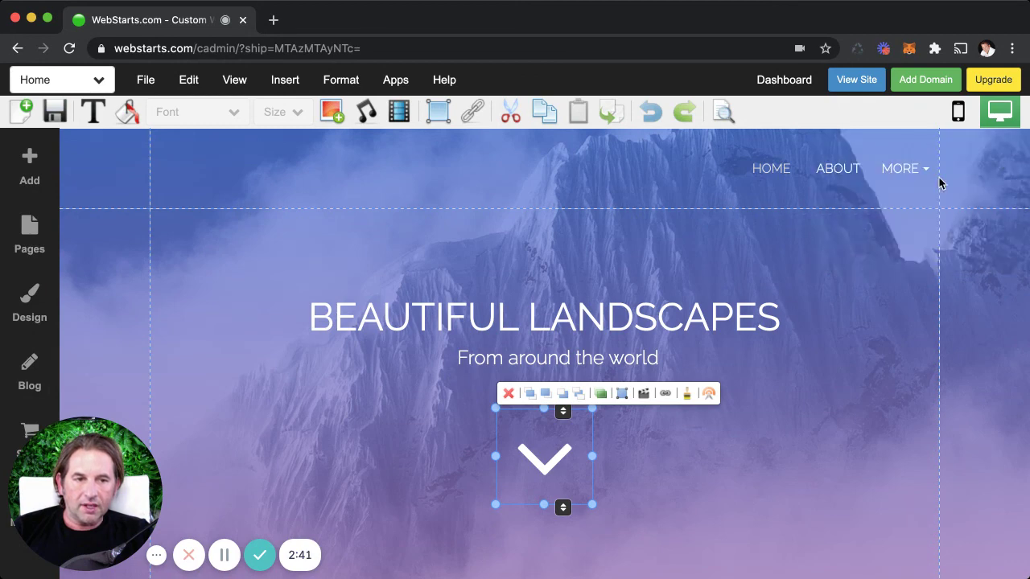
Check the animation effect assigned to the page's navigation menu and close its settings
{"action": "left_click", "coordinate": [885, 171]}
{"action": "left_click", "coordinate": [885, 200]}
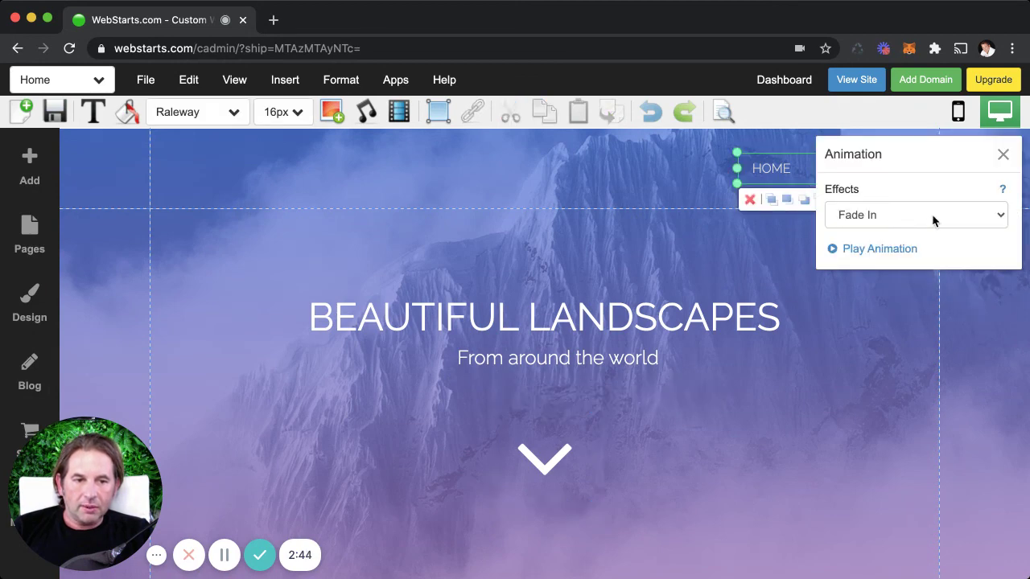
{"action": "left_click", "coordinate": [1002, 156]}
Check the animation settings of the full-width mountain background image and close them
{"action": "left_click", "coordinate": [304, 283]}
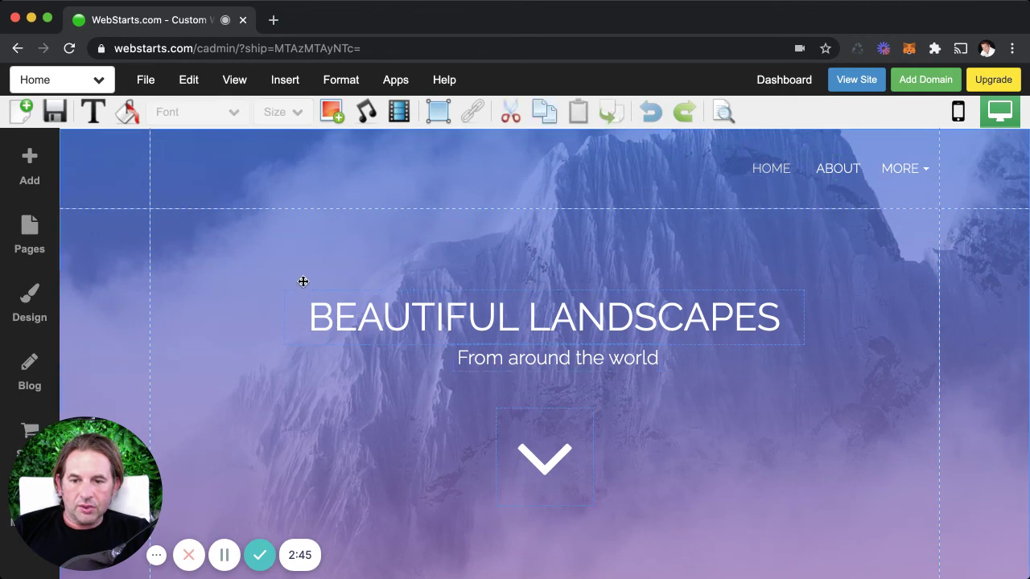
{"action": "scroll", "coordinate": [303, 281], "scroll_direction": "down", "scroll_amount": 5}
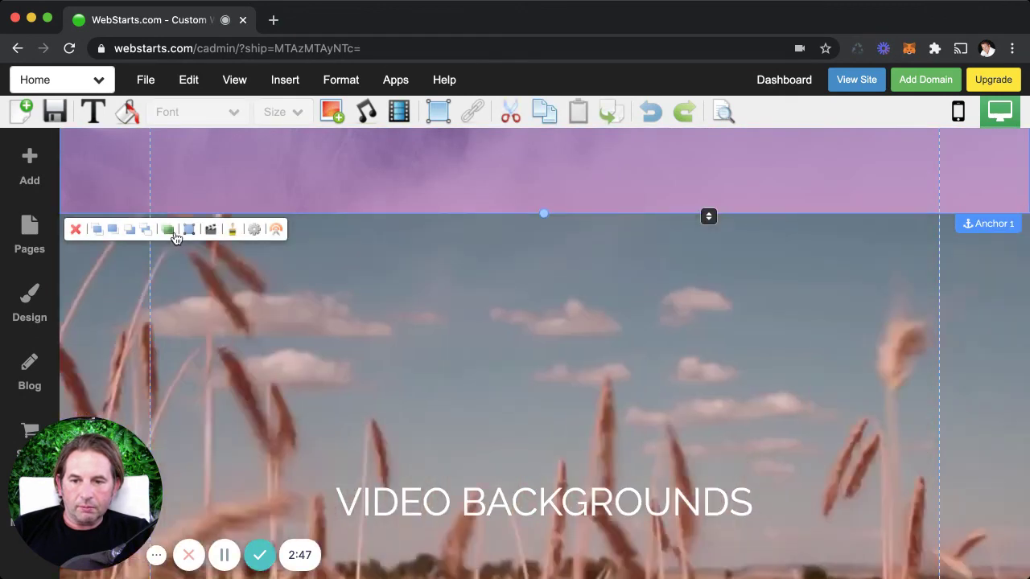
{"action": "left_click", "coordinate": [210, 231]}
{"action": "left_click", "coordinate": [1002, 154]}
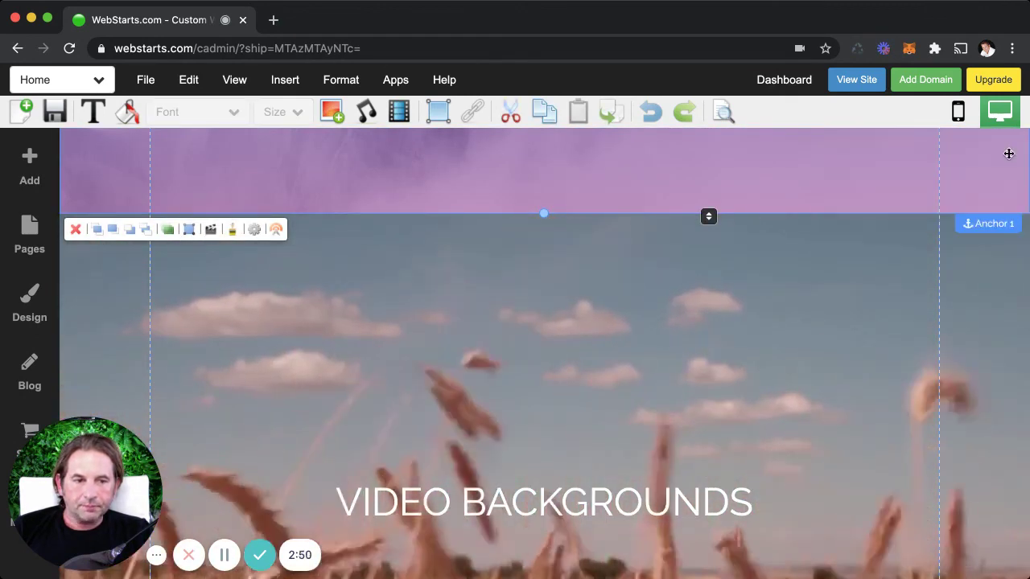
Examine how the mountain background moves relative to the heading and arrow while moving through the landscape section
{"action": "scroll", "coordinate": [865, 244], "scroll_direction": "up", "scroll_amount": 1}
{"action": "scroll", "coordinate": [866, 244], "scroll_direction": "up", "scroll_amount": 5}
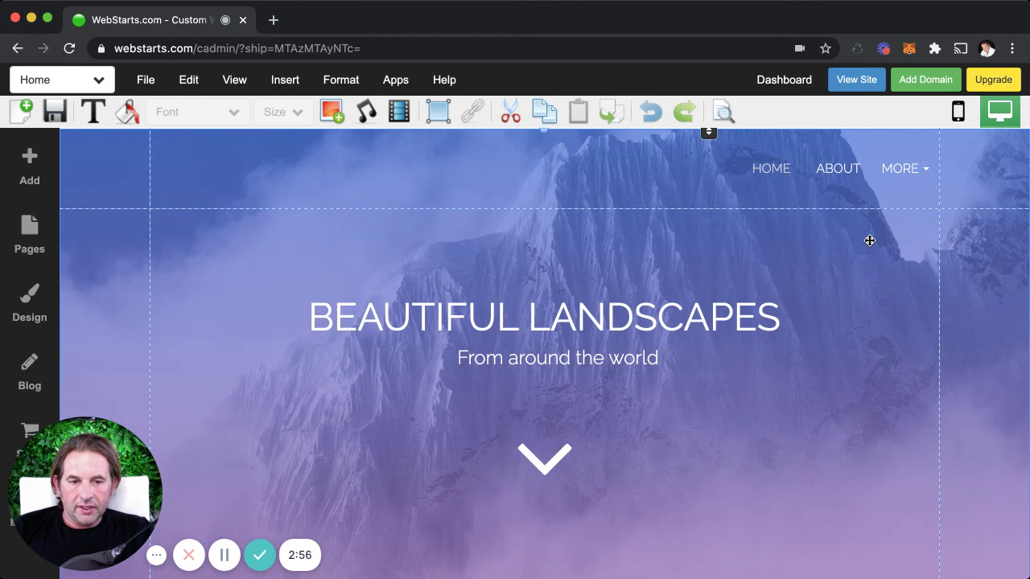
{"action": "scroll", "coordinate": [783, 338], "scroll_direction": "down", "scroll_amount": 2}
{"action": "scroll", "coordinate": [788, 341], "scroll_direction": "up", "scroll_amount": 2}
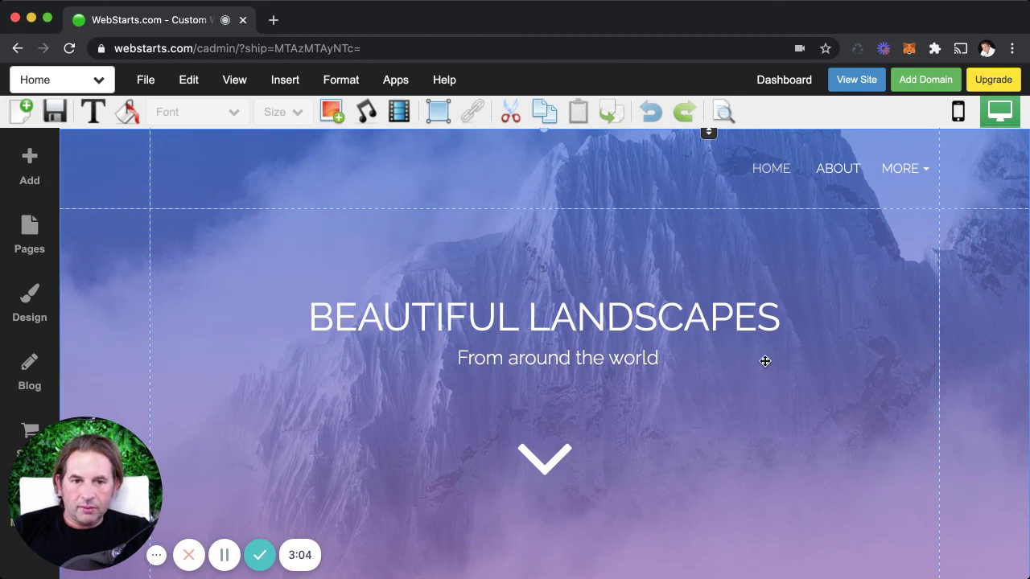
{"action": "scroll", "coordinate": [765, 361], "scroll_direction": "down", "scroll_amount": 2}
{"action": "scroll", "coordinate": [644, 251], "scroll_direction": "up", "scroll_amount": 2}
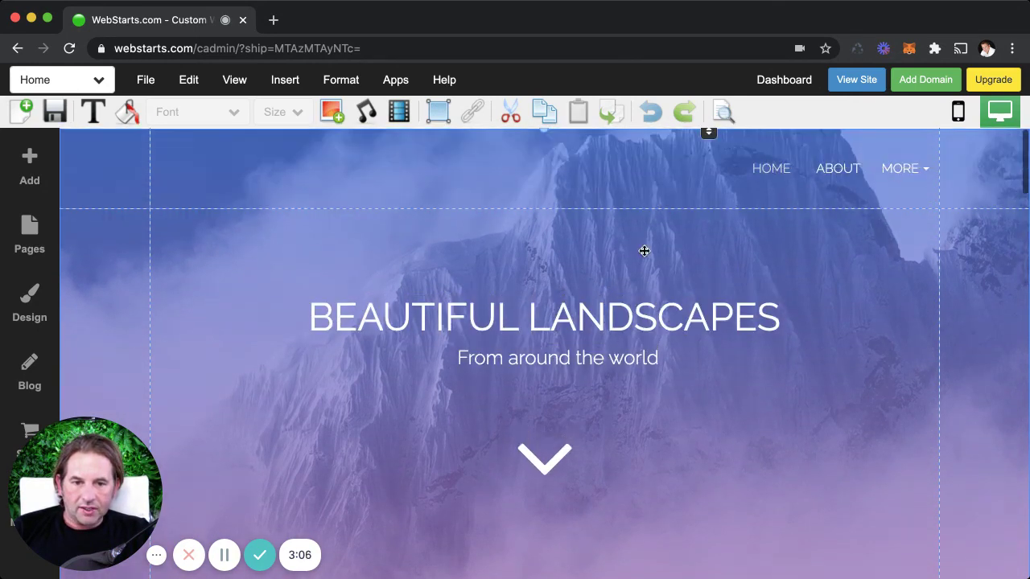
{"action": "scroll", "coordinate": [645, 251], "scroll_direction": "down", "scroll_amount": 4}
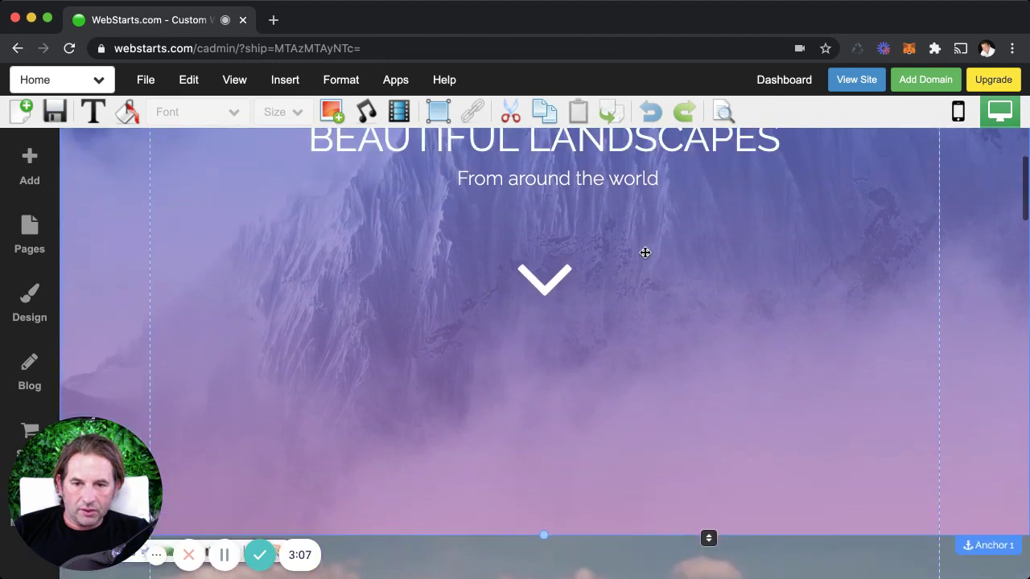
{"action": "scroll", "coordinate": [644, 253], "scroll_direction": "up", "scroll_amount": 4}
{"action": "scroll", "coordinate": [644, 253], "scroll_direction": "down", "scroll_amount": 2}
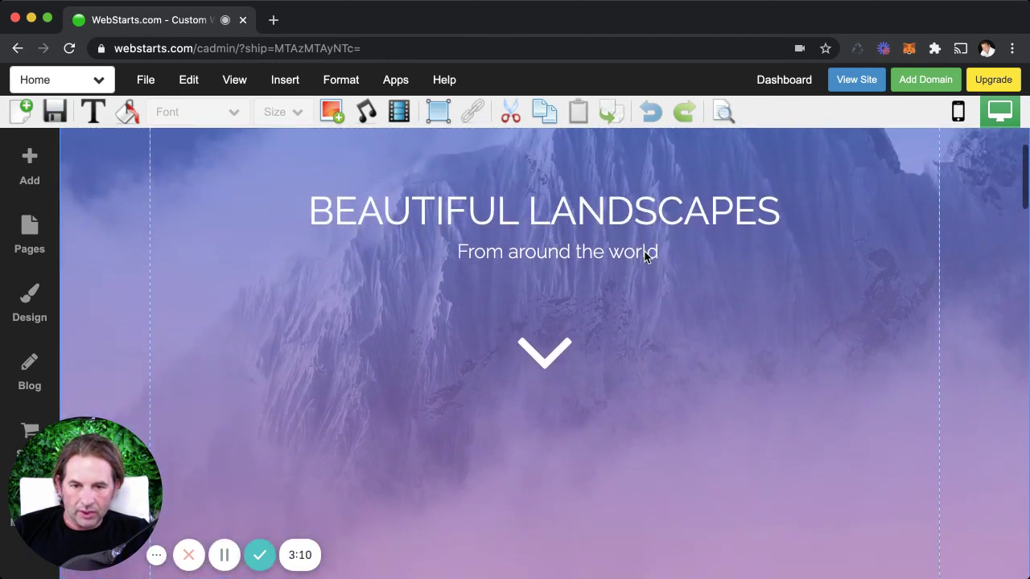
{"action": "scroll", "coordinate": [644, 253], "scroll_direction": "down", "scroll_amount": 1}
{"action": "scroll", "coordinate": [515, 289], "scroll_direction": "up", "scroll_amount": 3}
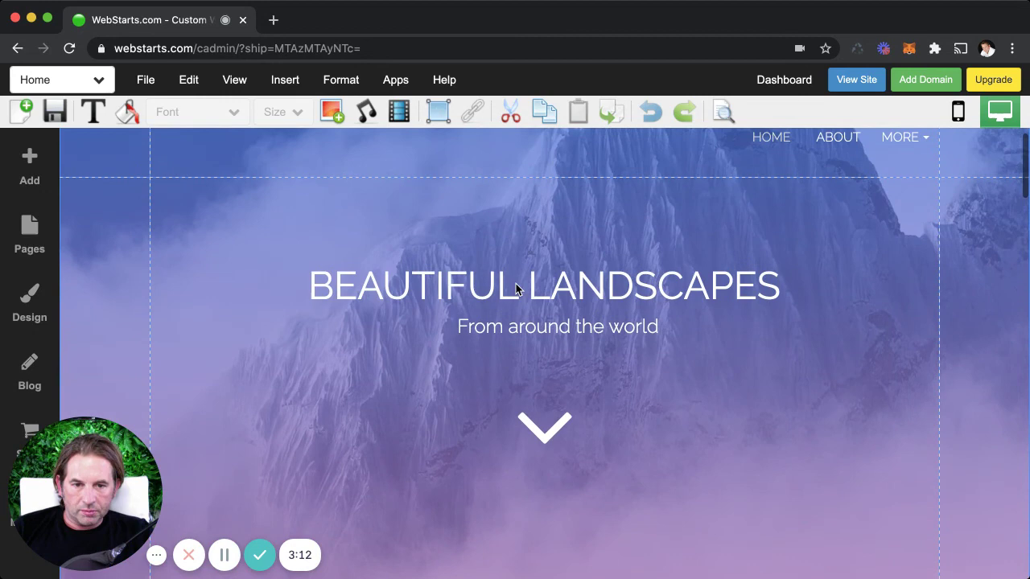
{"action": "scroll", "coordinate": [578, 301], "scroll_direction": "down", "scroll_amount": 4}
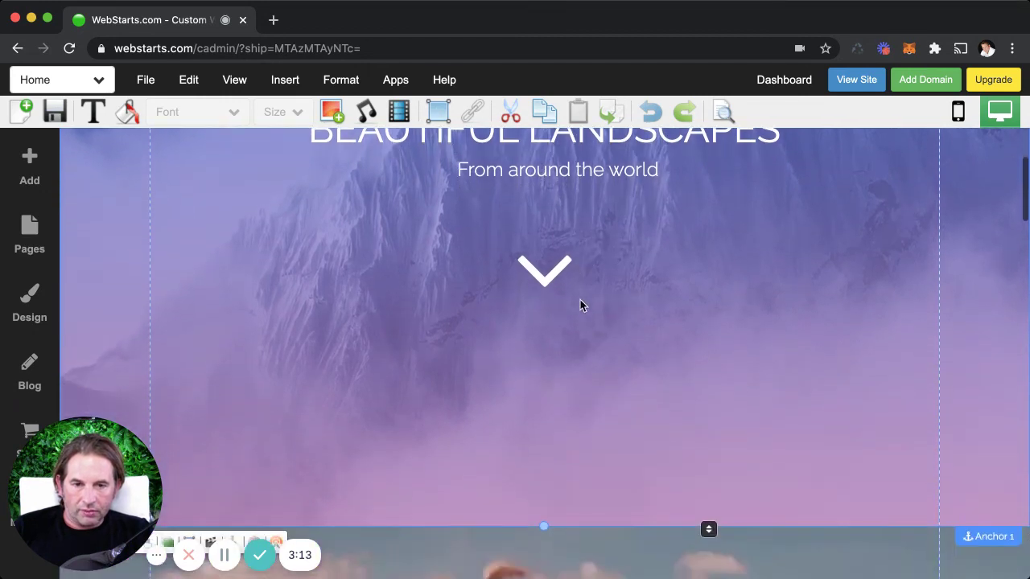
{"action": "scroll", "coordinate": [580, 304], "scroll_direction": "up", "scroll_amount": 5}
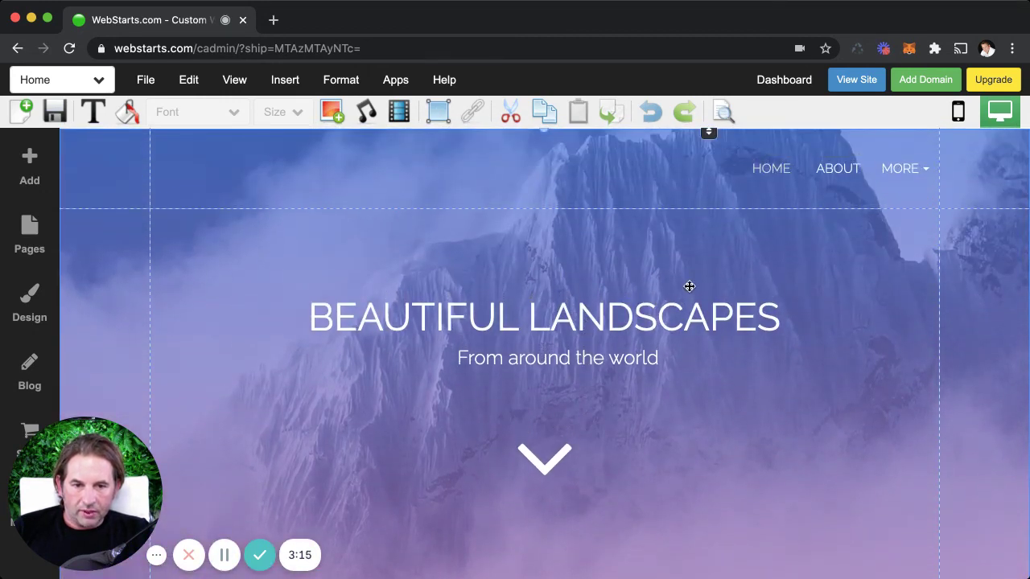
{"action": "scroll", "coordinate": [687, 310], "scroll_direction": "down", "scroll_amount": 6}
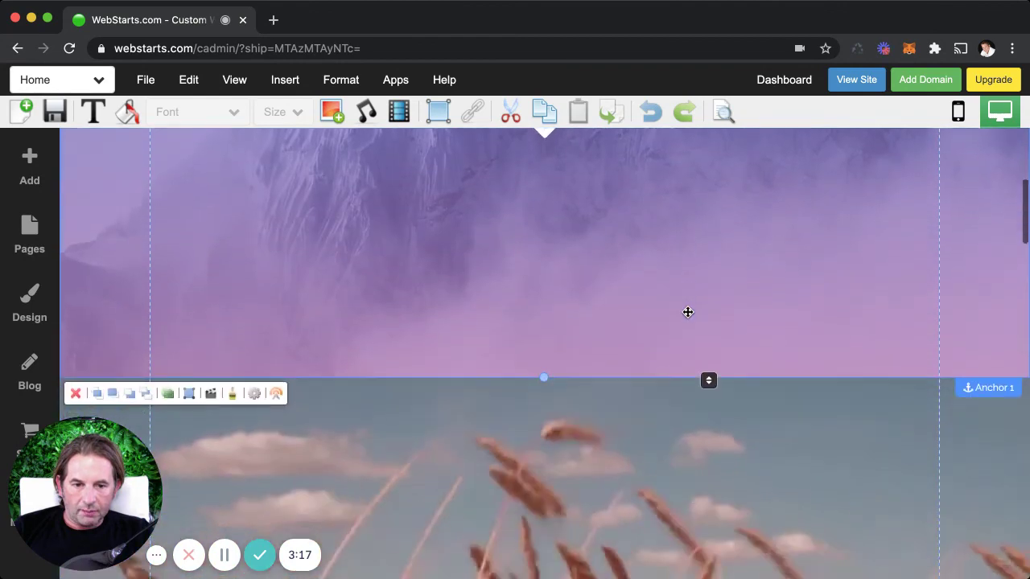
{"action": "scroll", "coordinate": [687, 310], "scroll_direction": "up", "scroll_amount": 5}
{"action": "scroll", "coordinate": [687, 312], "scroll_direction": "up", "scroll_amount": 2}
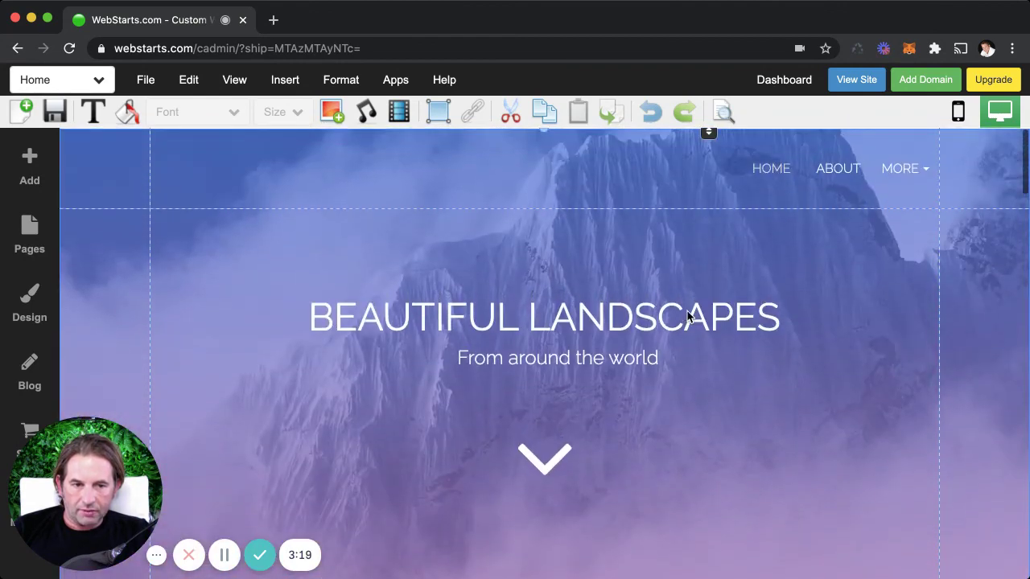
{"action": "scroll", "coordinate": [692, 311], "scroll_direction": "down", "scroll_amount": 4}
{"action": "scroll", "coordinate": [675, 313], "scroll_direction": "up", "scroll_amount": 4}
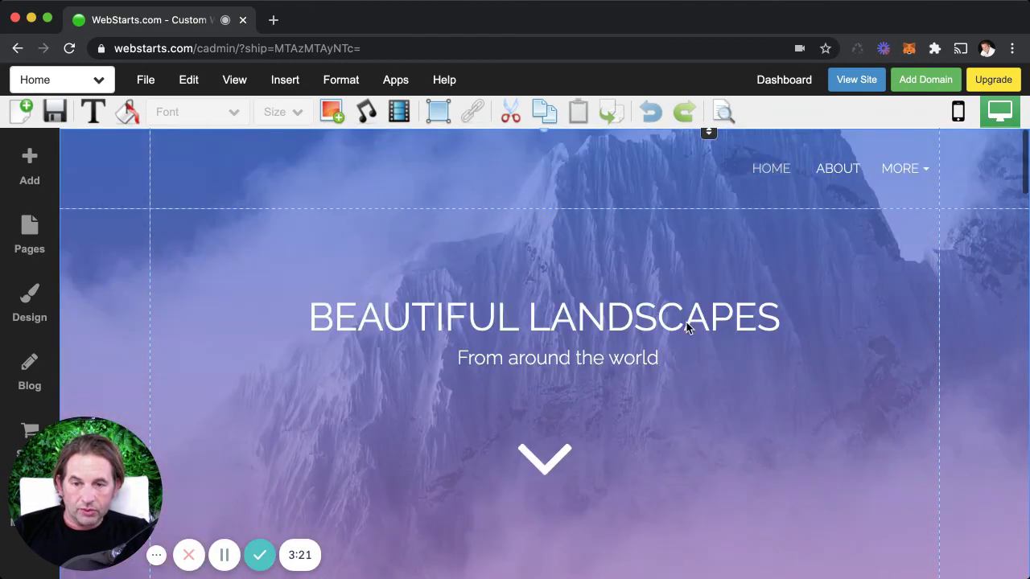
{"action": "scroll", "coordinate": [683, 324], "scroll_direction": "down", "scroll_amount": 5}
{"action": "scroll", "coordinate": [680, 328], "scroll_direction": "up", "scroll_amount": 5}
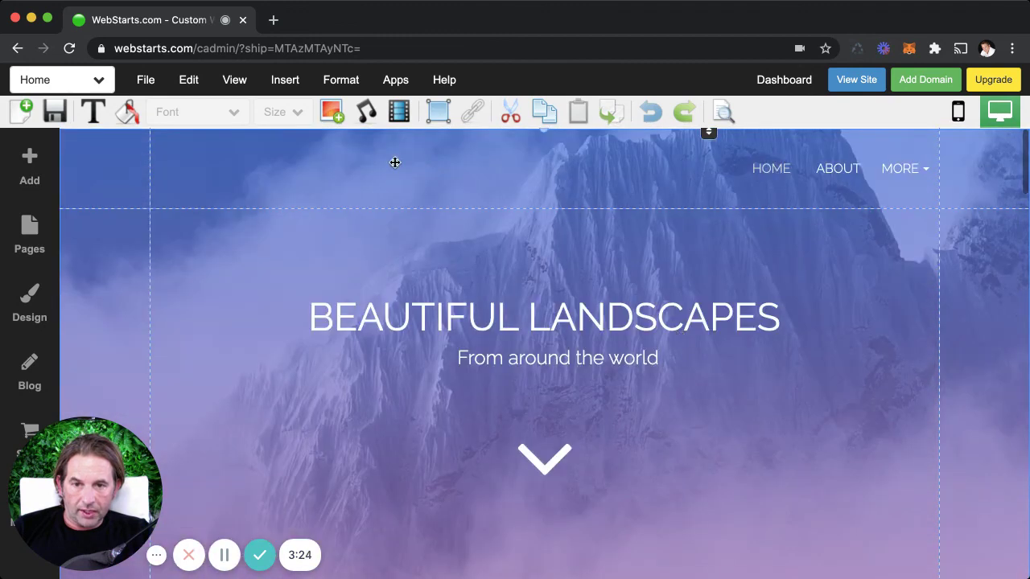
Search the stock photo library for MOUNTAINS and insert the snow-covered mountain photo into the page
{"action": "left_click", "coordinate": [330, 113]}
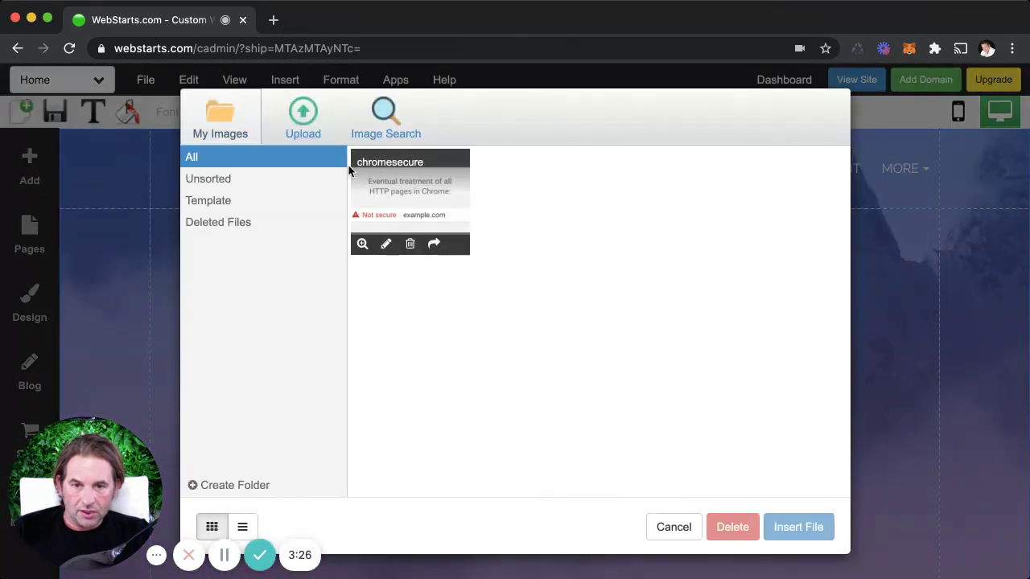
{"action": "left_click", "coordinate": [381, 124]}
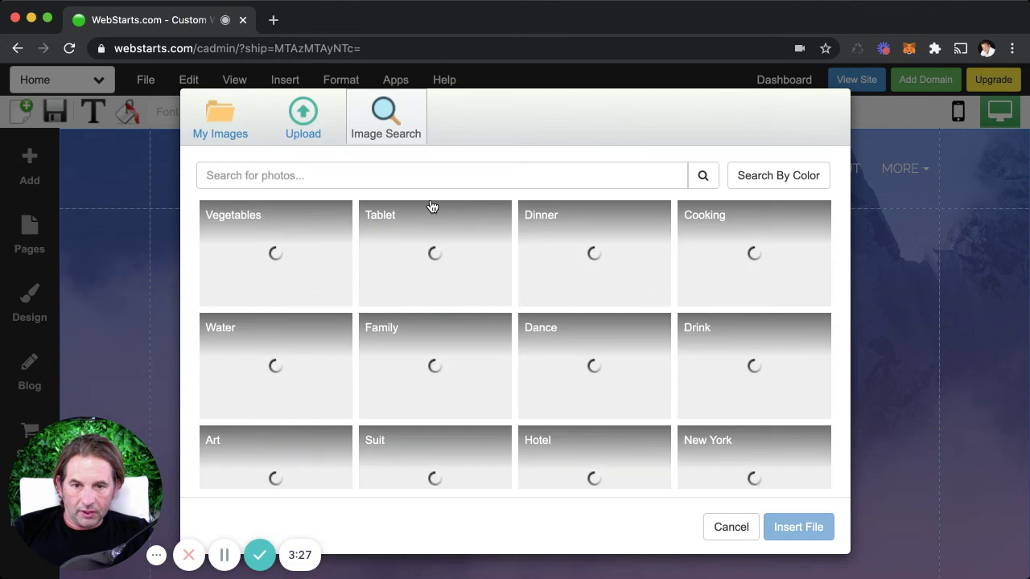
{"action": "left_click", "coordinate": [462, 174]}
{"action": "type", "text": "M"}
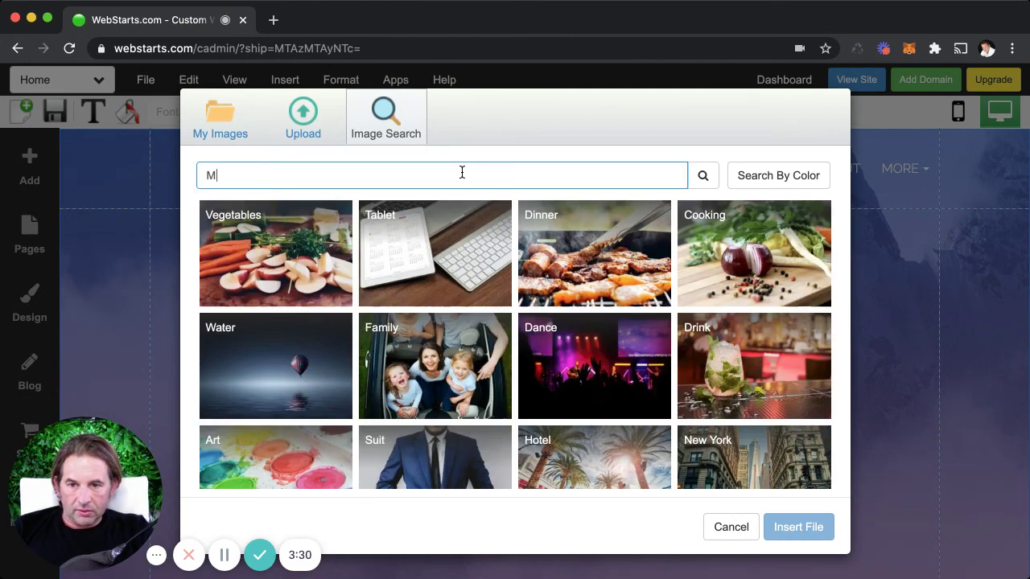
{"action": "type", "text": "OUNTAINS"}
{"action": "key", "text": "Return"}
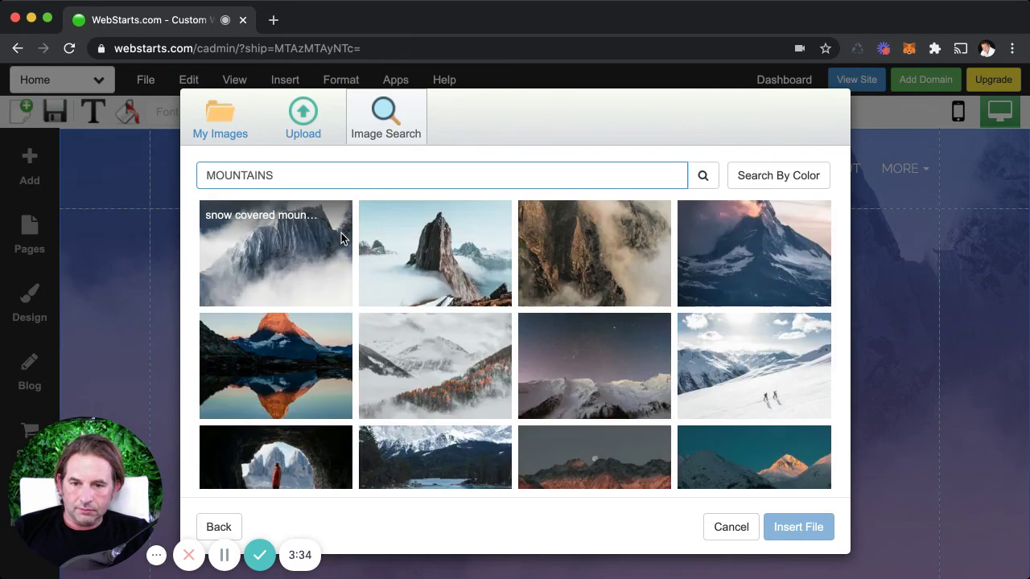
{"action": "left_click", "coordinate": [341, 233]}
{"action": "left_click", "coordinate": [791, 530]}
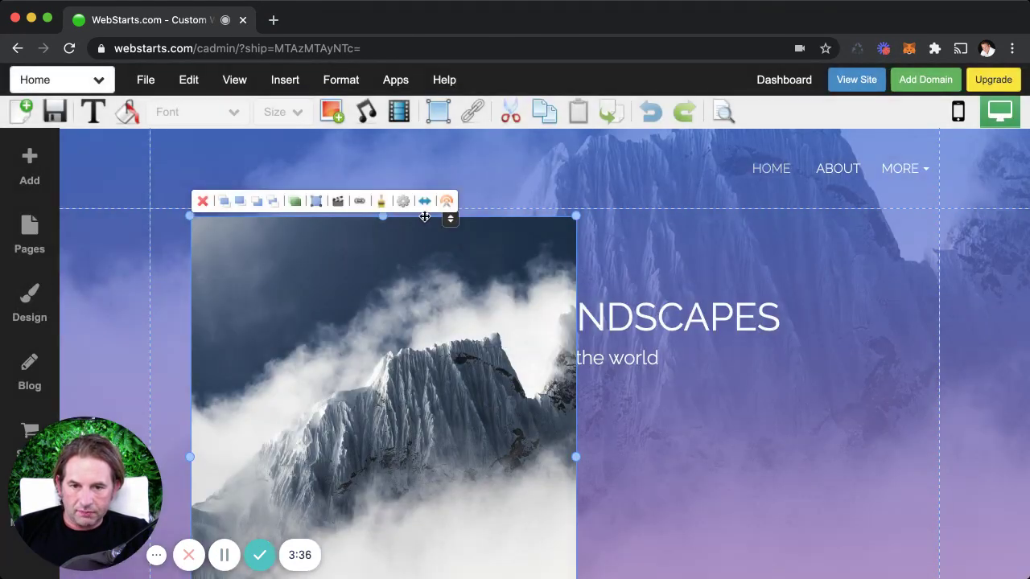
Stretch the inserted mountain photo to full page width and set its image effect to Parallax
{"action": "left_click", "coordinate": [424, 201]}
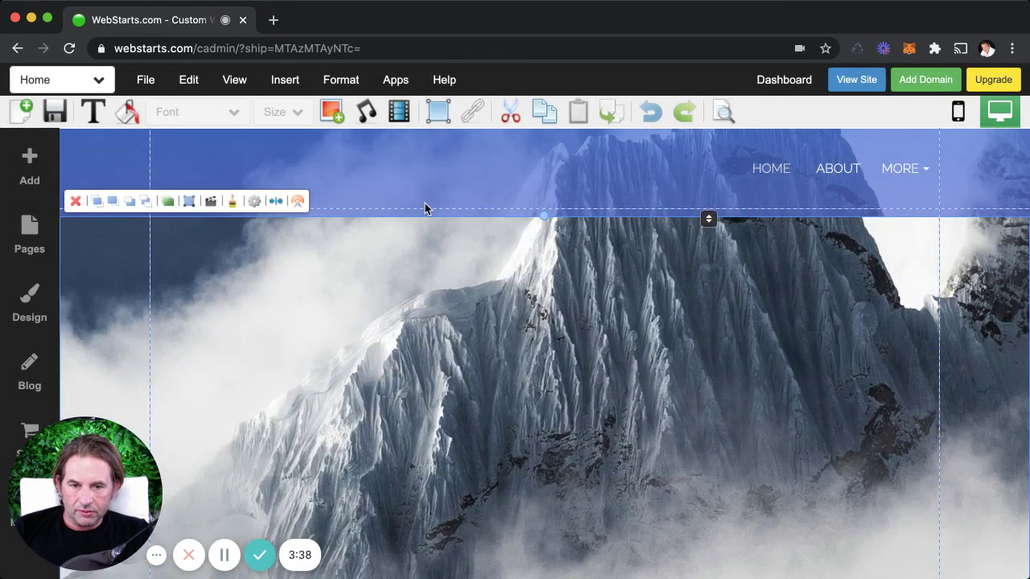
{"action": "left_click", "coordinate": [254, 202]}
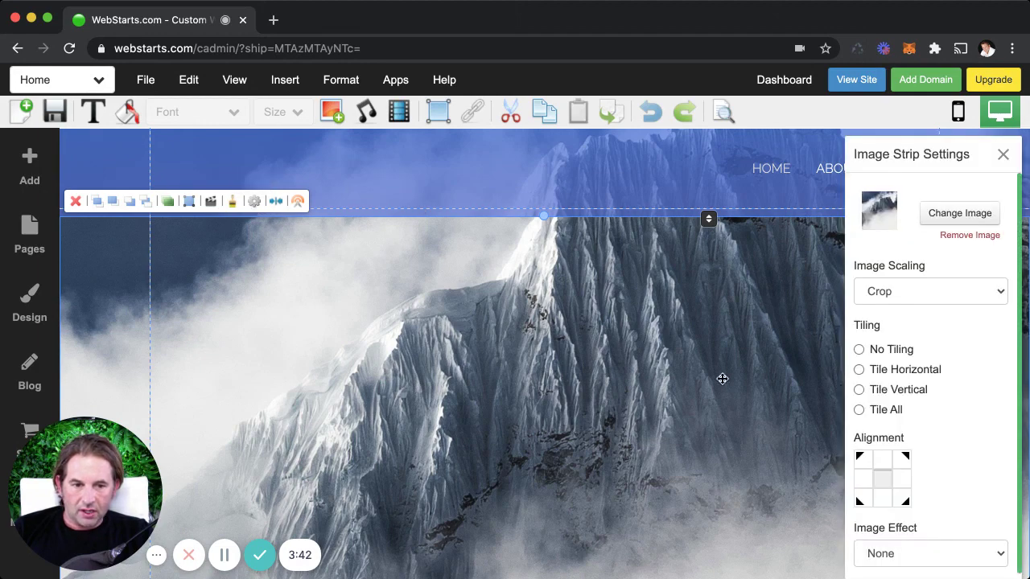
{"action": "left_click", "coordinate": [926, 547]}
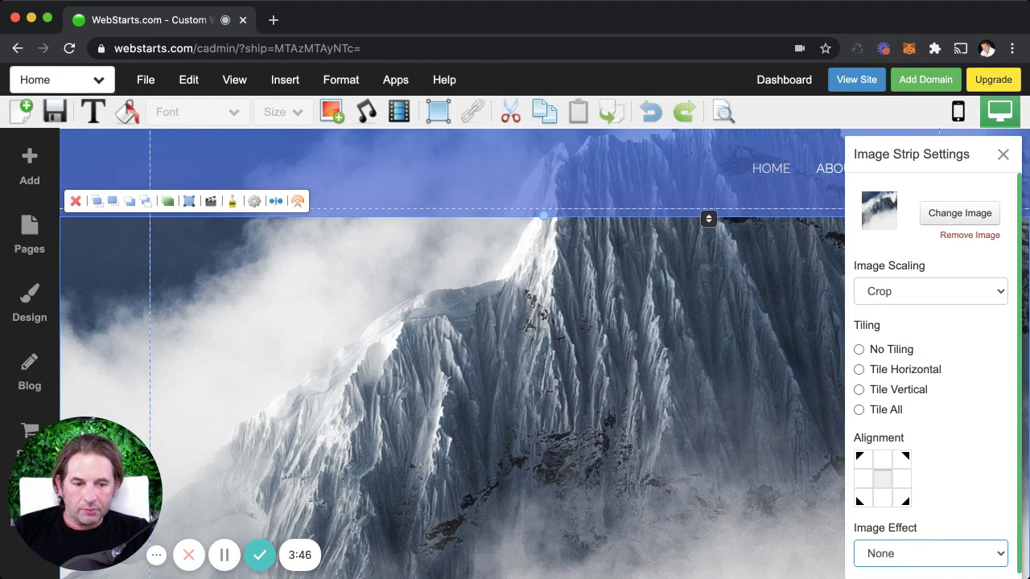
{"action": "left_click", "coordinate": [912, 573]}
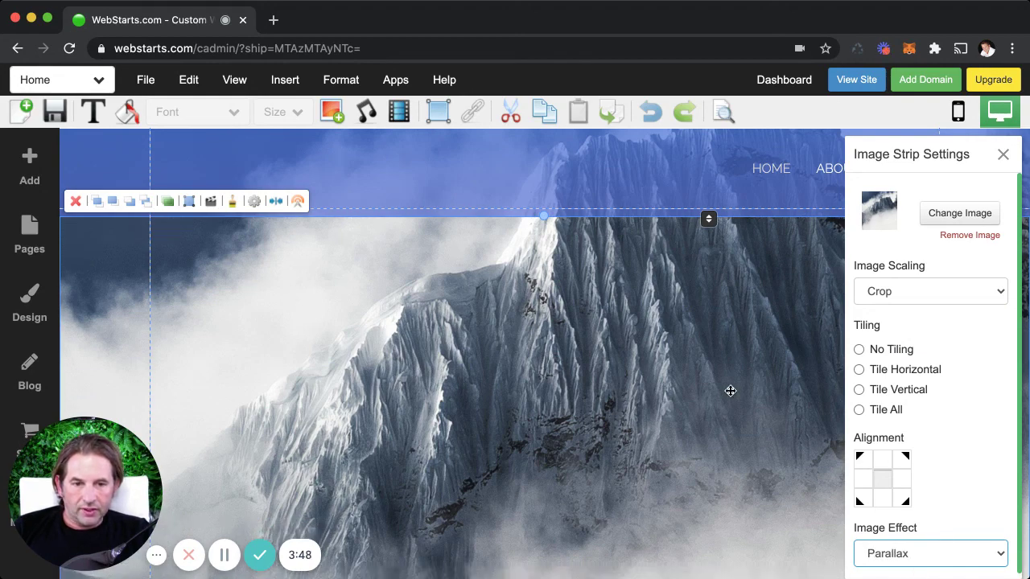
{"action": "scroll", "coordinate": [729, 390], "scroll_direction": "down", "scroll_amount": 2}
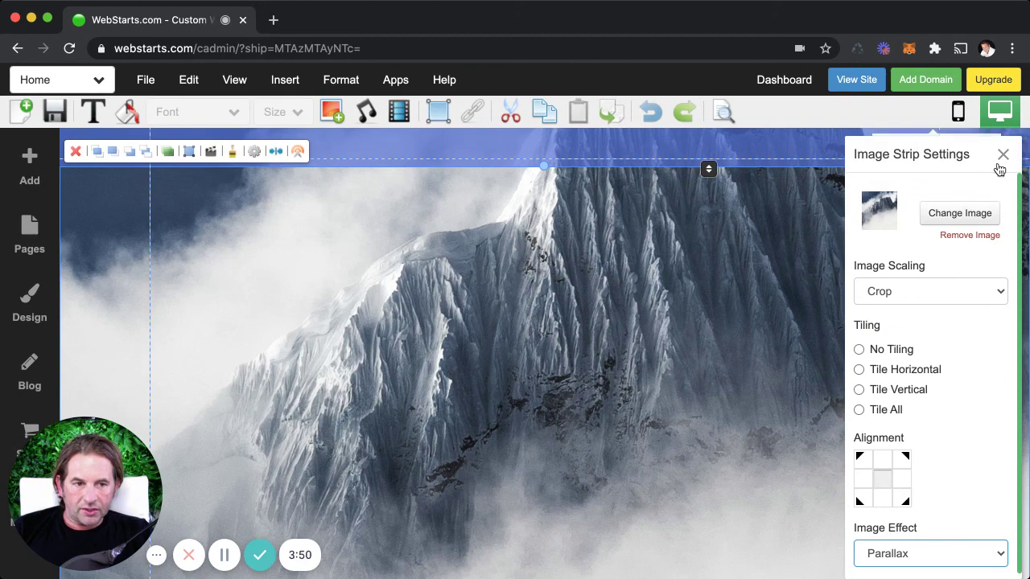
{"action": "left_click", "coordinate": [998, 164]}
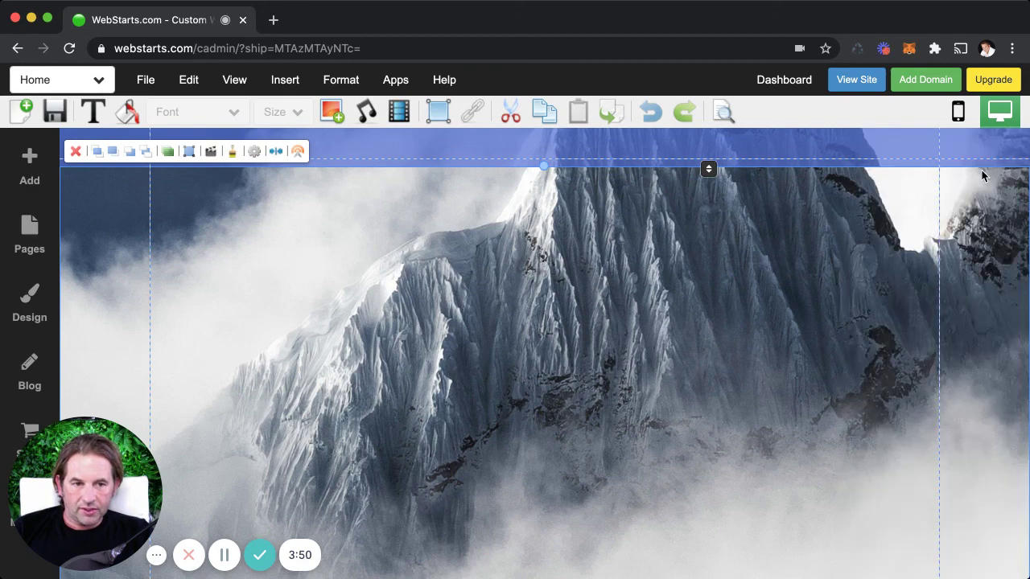
Delete the newly inserted mountain image strip and review the original landscape section
{"action": "left_click", "coordinate": [75, 152]}
{"action": "scroll", "coordinate": [670, 399], "scroll_direction": "up", "scroll_amount": 2}
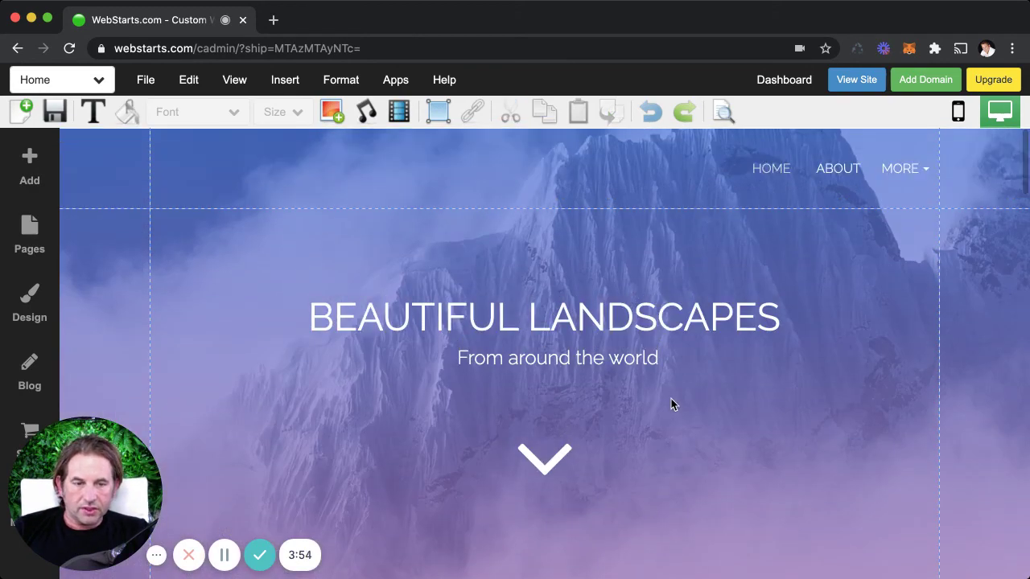
{"action": "scroll", "coordinate": [673, 398], "scroll_direction": "down", "scroll_amount": 6}
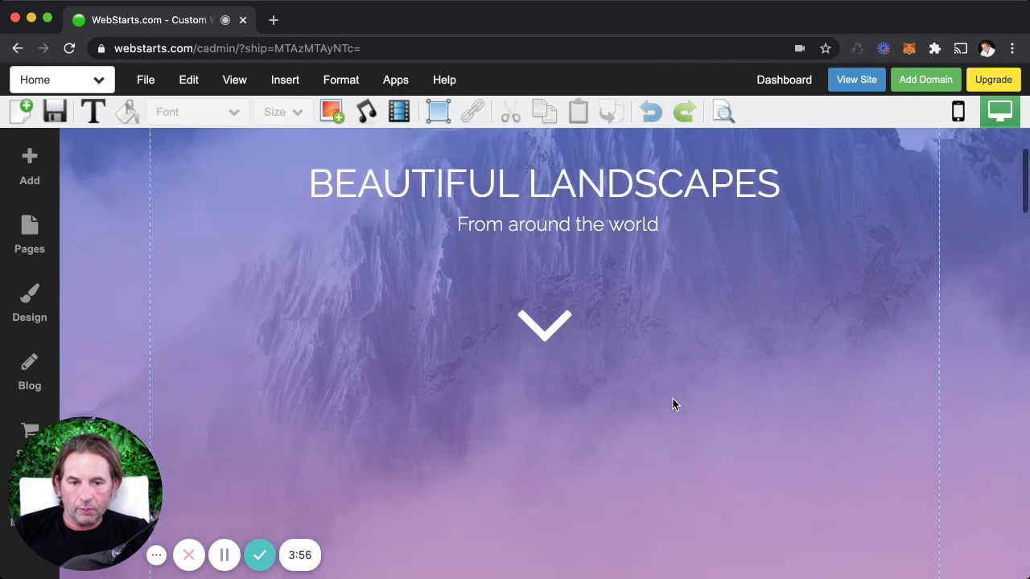
{"action": "scroll", "coordinate": [673, 403], "scroll_direction": "up", "scroll_amount": 6}
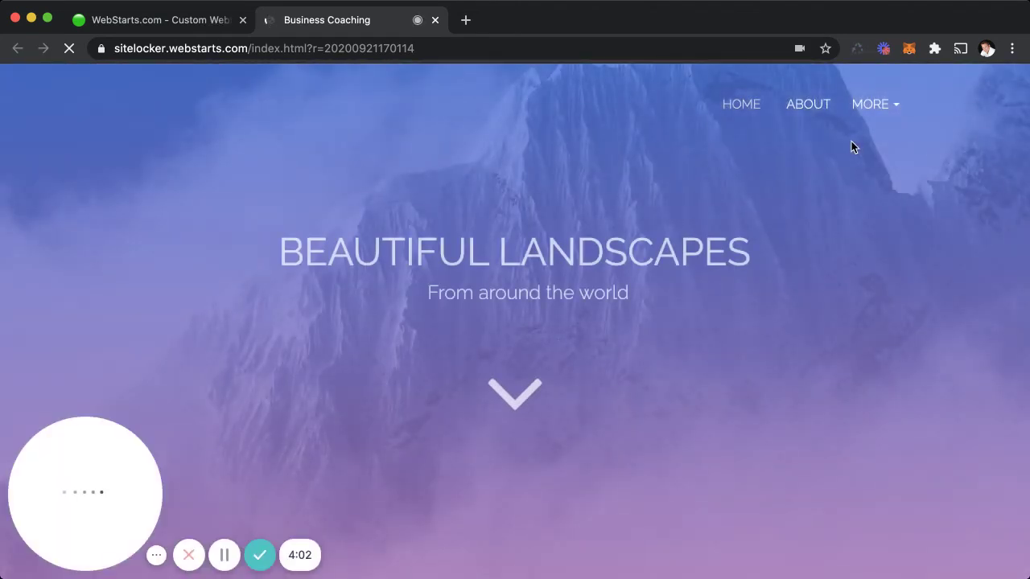
Test the down arrow's link to the VIDEO BACKGROUNDS section twice on the live site, and close the site's tab
{"action": "left_click", "coordinate": [518, 399]}
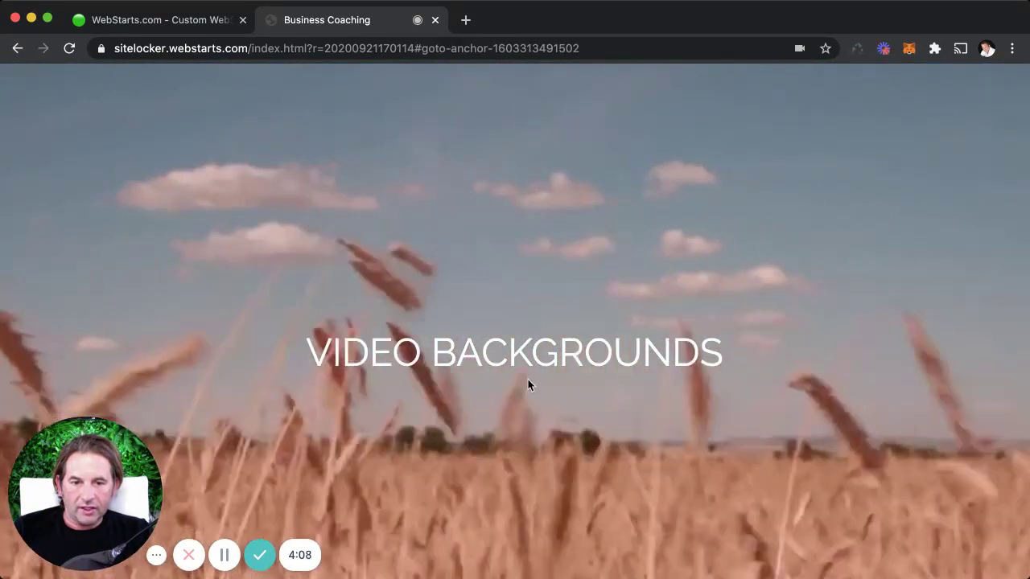
{"action": "scroll", "coordinate": [528, 382], "scroll_direction": "up", "scroll_amount": 10}
{"action": "left_click", "coordinate": [522, 296]}
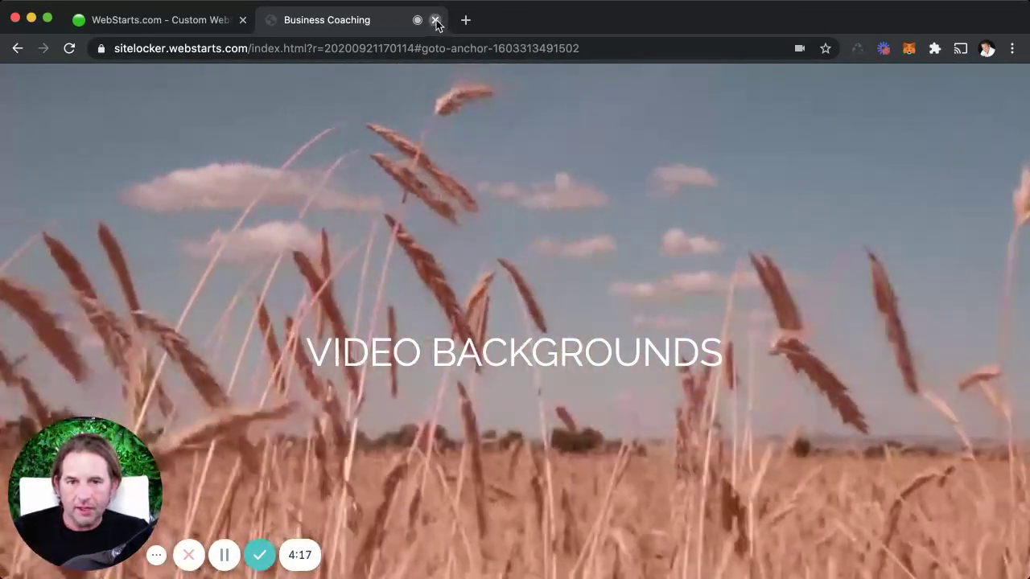
{"action": "left_click", "coordinate": [436, 21]}
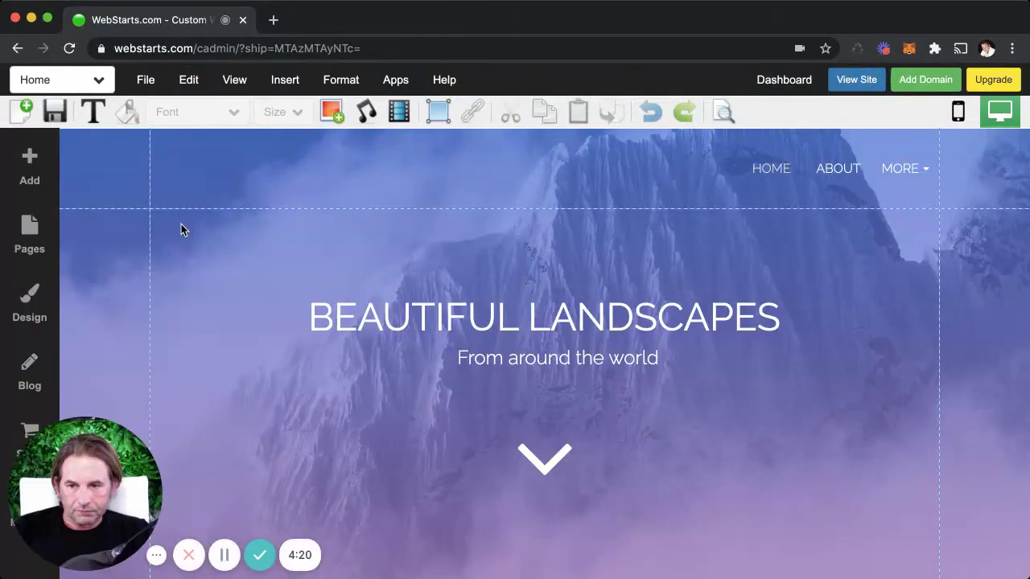
Add a new anchor to the page and place it just below the white down arrow
{"action": "left_click", "coordinate": [36, 167]}
{"action": "scroll", "coordinate": [190, 279], "scroll_direction": "down", "scroll_amount": 10}
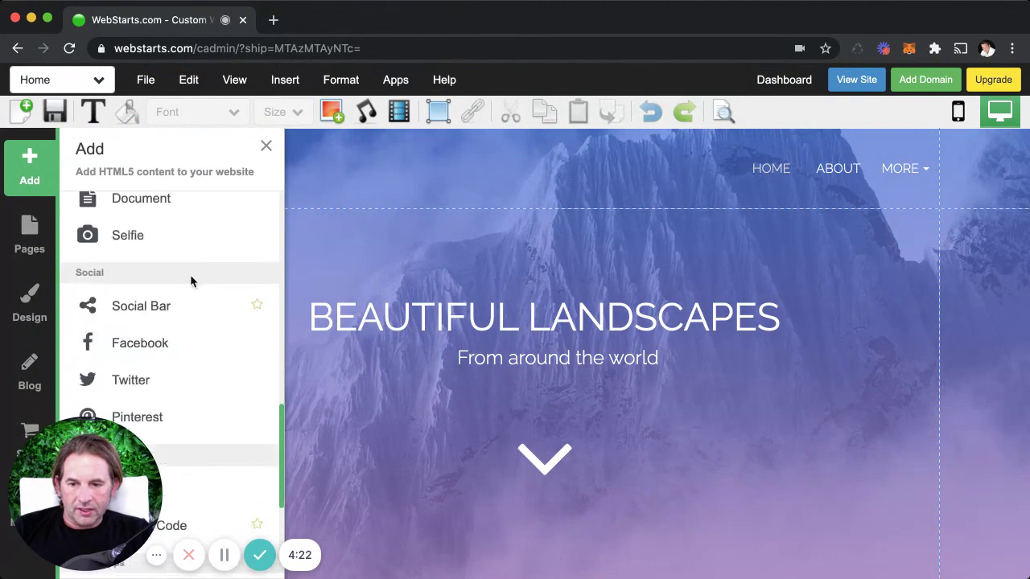
{"action": "scroll", "coordinate": [189, 281], "scroll_direction": "down", "scroll_amount": 5}
{"action": "left_click", "coordinate": [151, 253]}
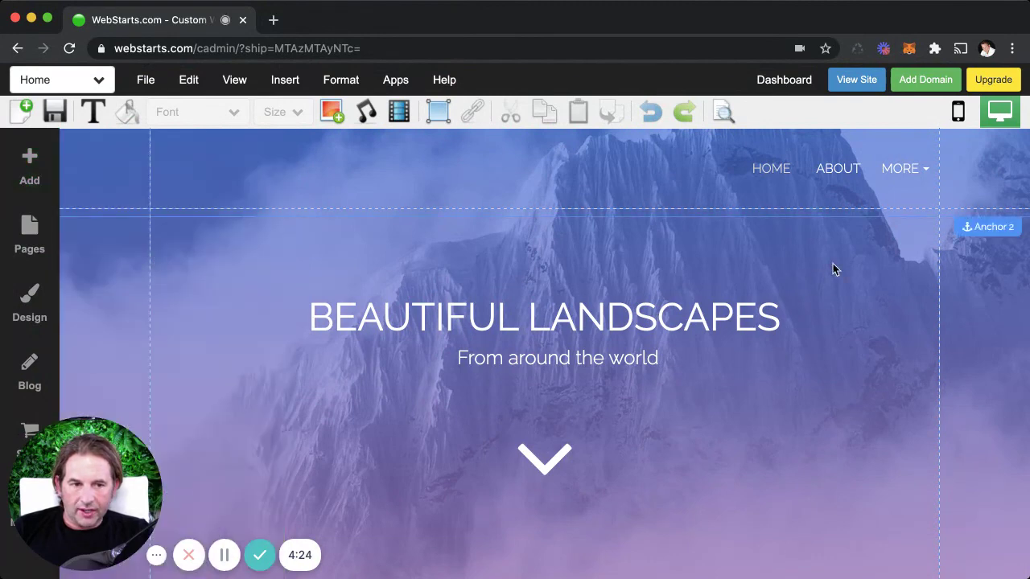
{"action": "left_click_drag", "start_coordinate": [986, 231], "coordinate": [959, 510]}
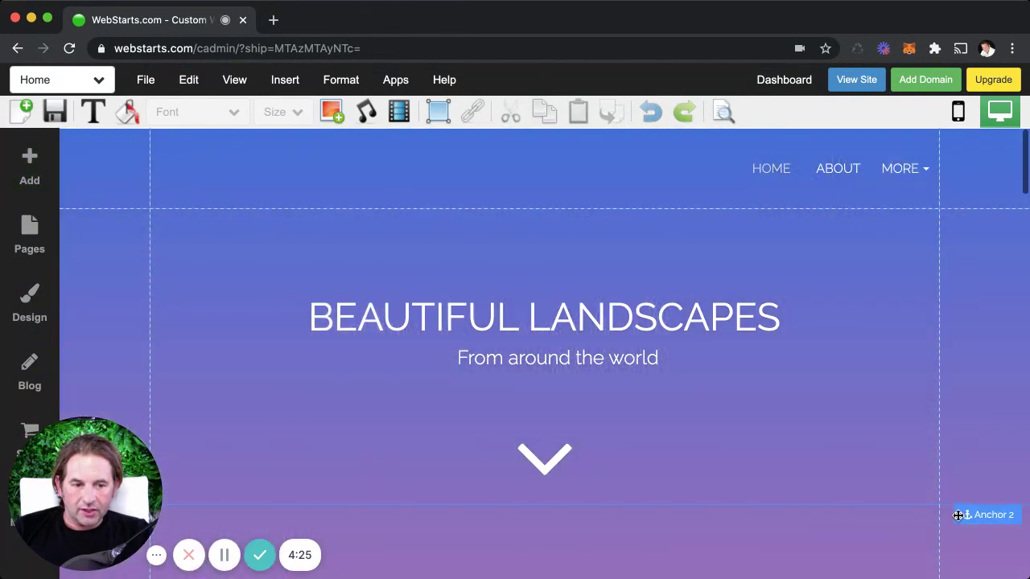
Delete the Anchor 2 marker below the down arrow and align Anchor 1 with the upper edge of the wheat field video section
{"action": "scroll", "coordinate": [959, 511], "scroll_direction": "down", "scroll_amount": 5}
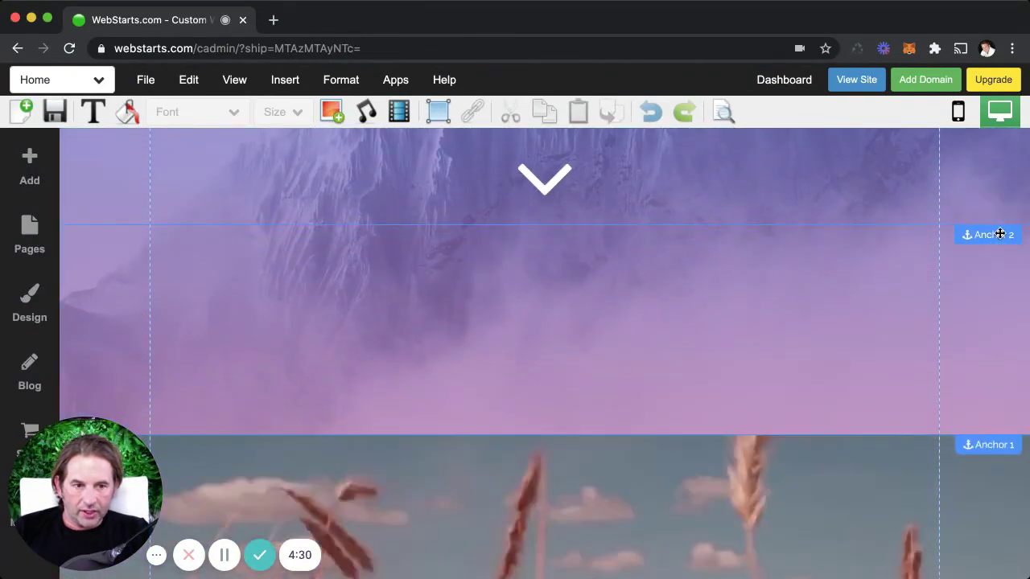
{"action": "key", "text": "Delete"}
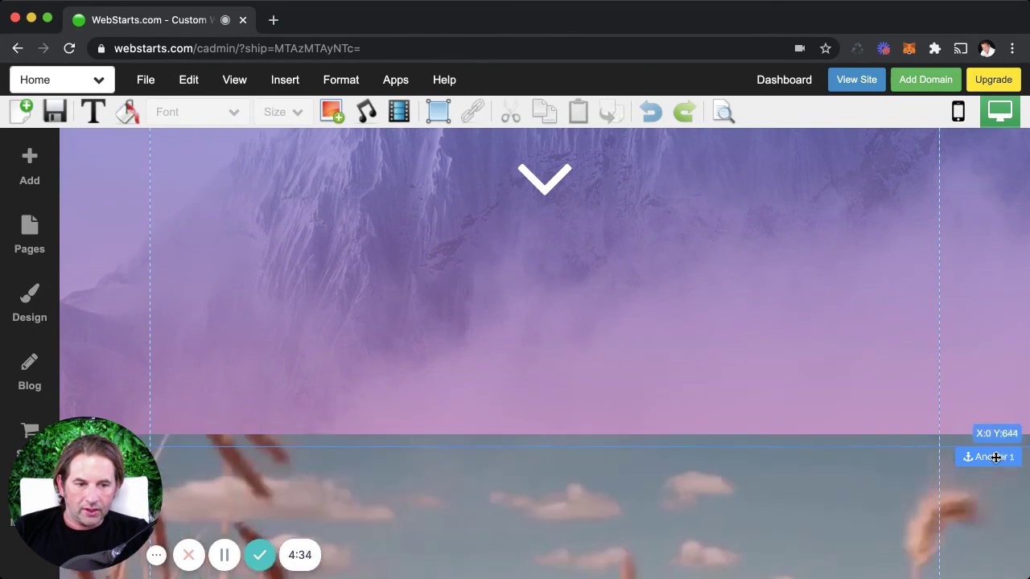
{"action": "scroll", "coordinate": [924, 454], "scroll_direction": "down", "scroll_amount": 5}
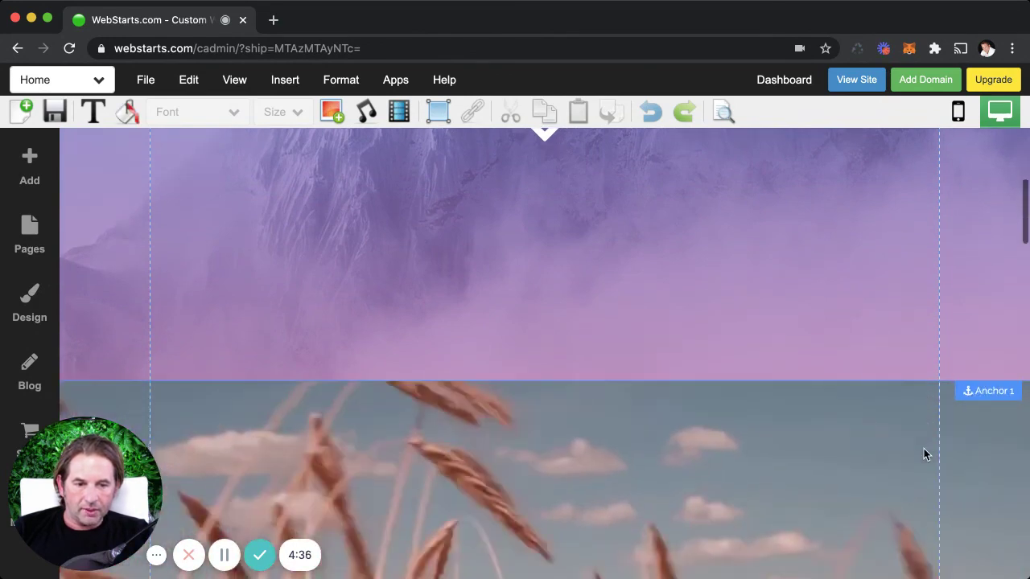
{"action": "scroll", "coordinate": [924, 454], "scroll_direction": "up", "scroll_amount": 5}
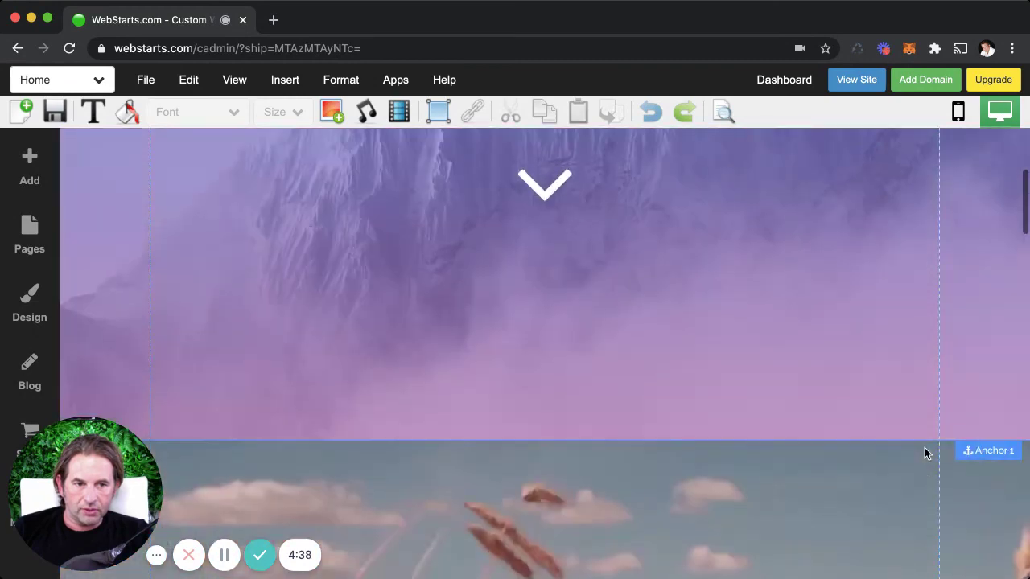
Link the white down arrow to Anchor 1 on the Home page
{"action": "left_click", "coordinate": [552, 185]}
{"action": "scroll", "coordinate": [607, 224], "scroll_direction": "up", "scroll_amount": 2}
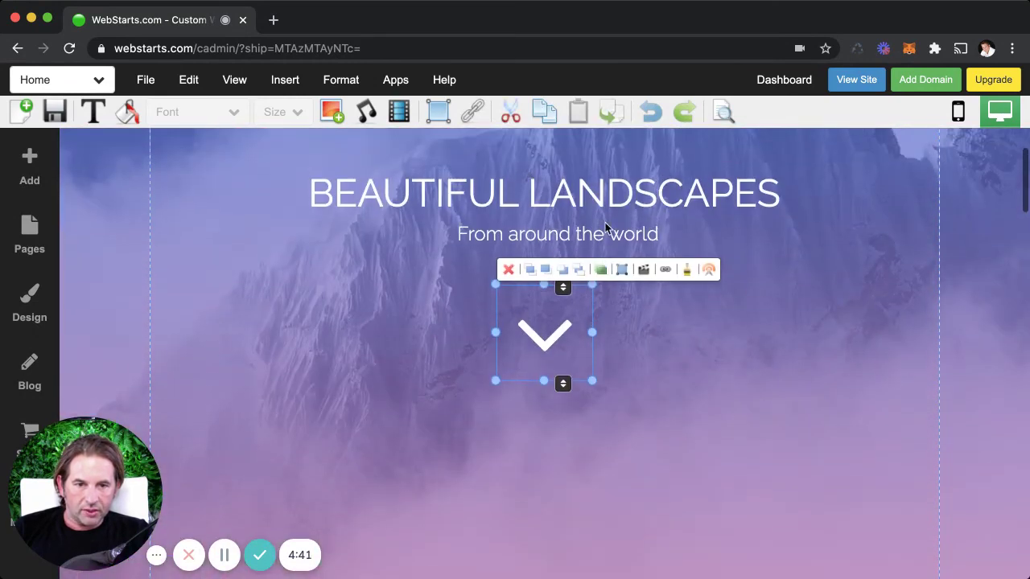
{"action": "left_click", "coordinate": [664, 269]}
{"action": "left_click", "coordinate": [319, 325]}
{"action": "left_click", "coordinate": [483, 259]}
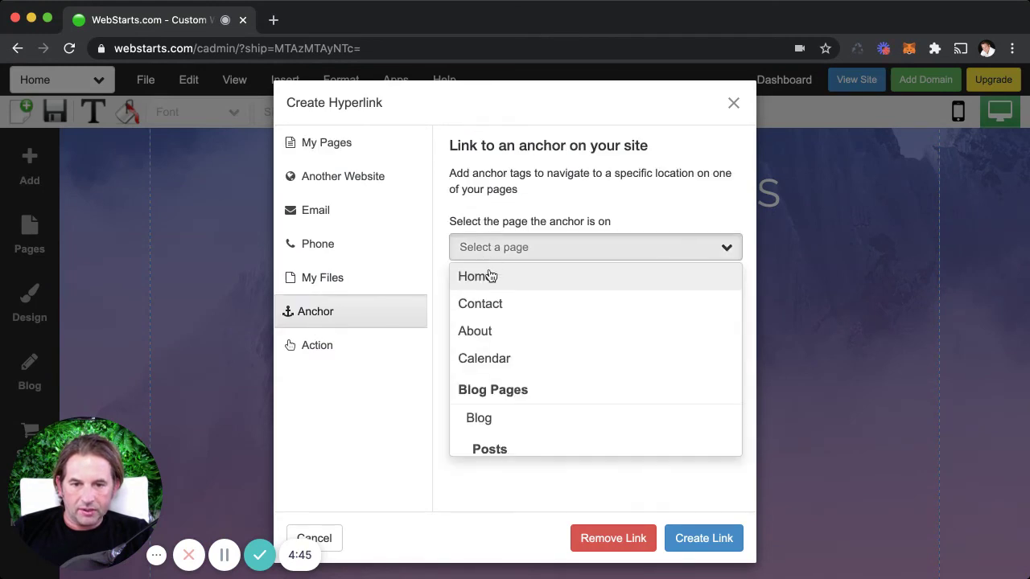
{"action": "left_click", "coordinate": [487, 274]}
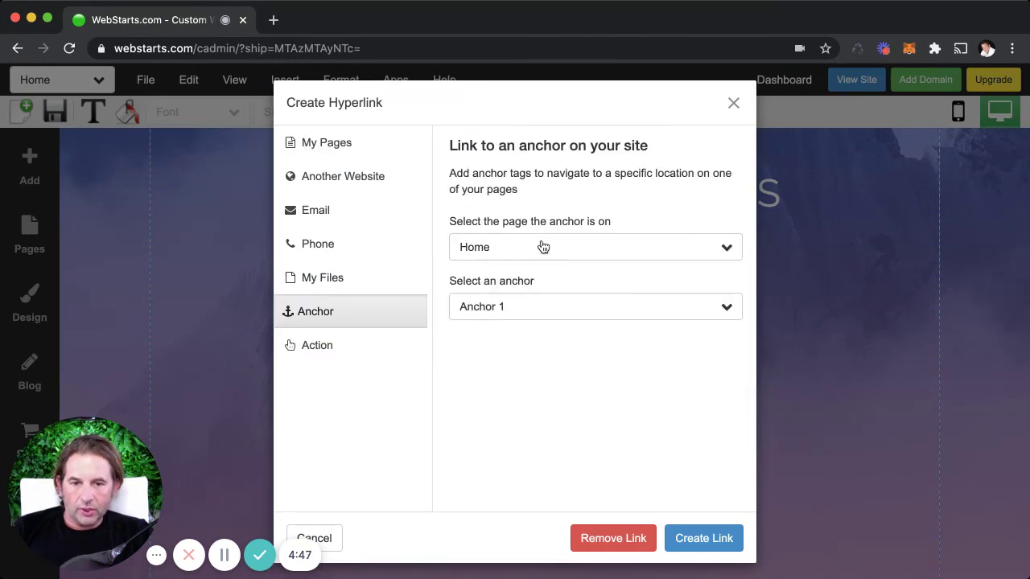
{"action": "left_click", "coordinate": [568, 308]}
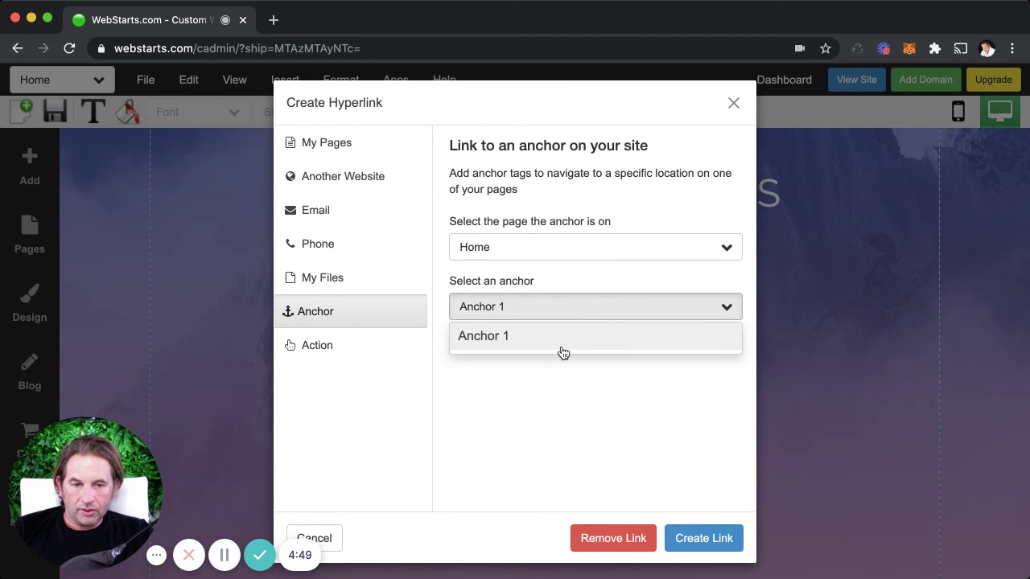
{"action": "left_click", "coordinate": [563, 338]}
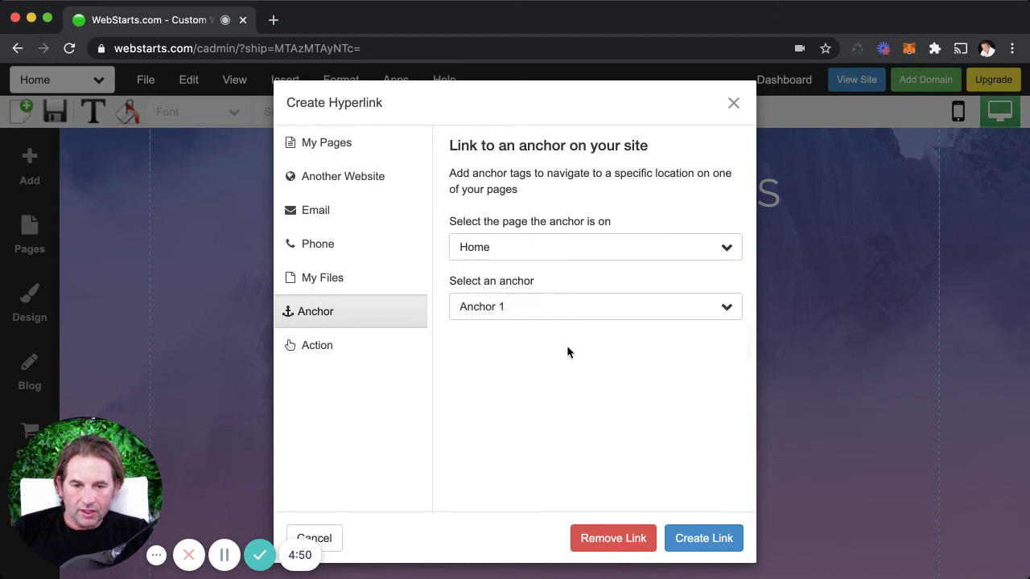
{"action": "left_click", "coordinate": [704, 538]}
Review the landscape section with its down arrow, Anchor 1 and the VIDEO BACKGROUNDS section underneath
{"action": "scroll", "coordinate": [781, 515], "scroll_direction": "down", "scroll_amount": 5}
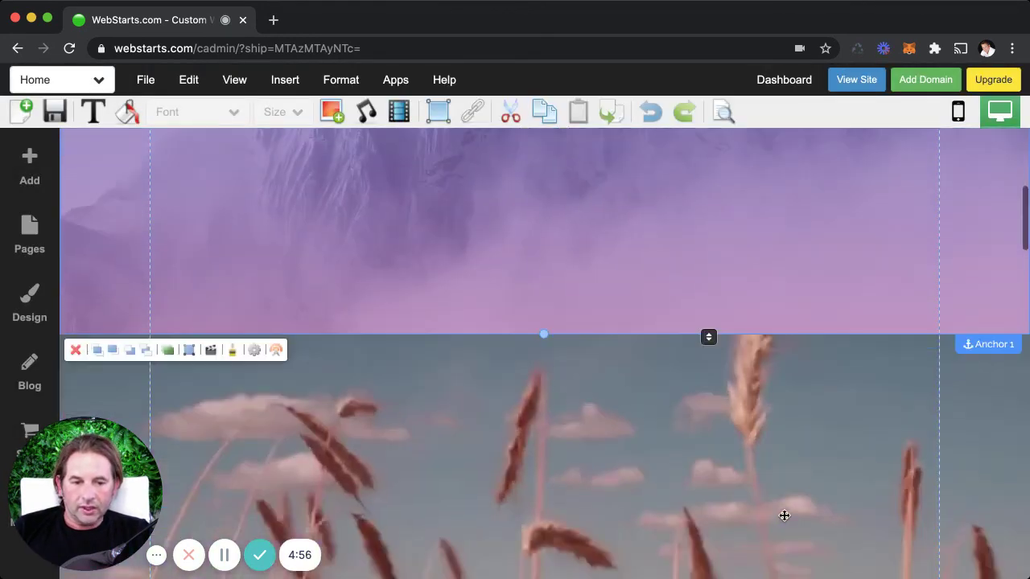
{"action": "scroll", "coordinate": [886, 386], "scroll_direction": "up", "scroll_amount": 5}
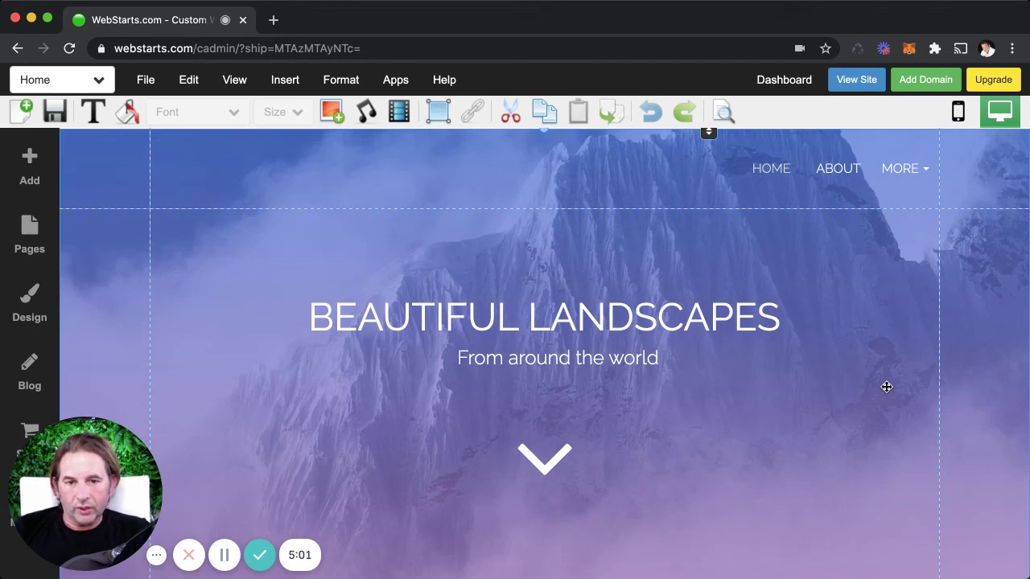
{"action": "left_click", "coordinate": [822, 201]}
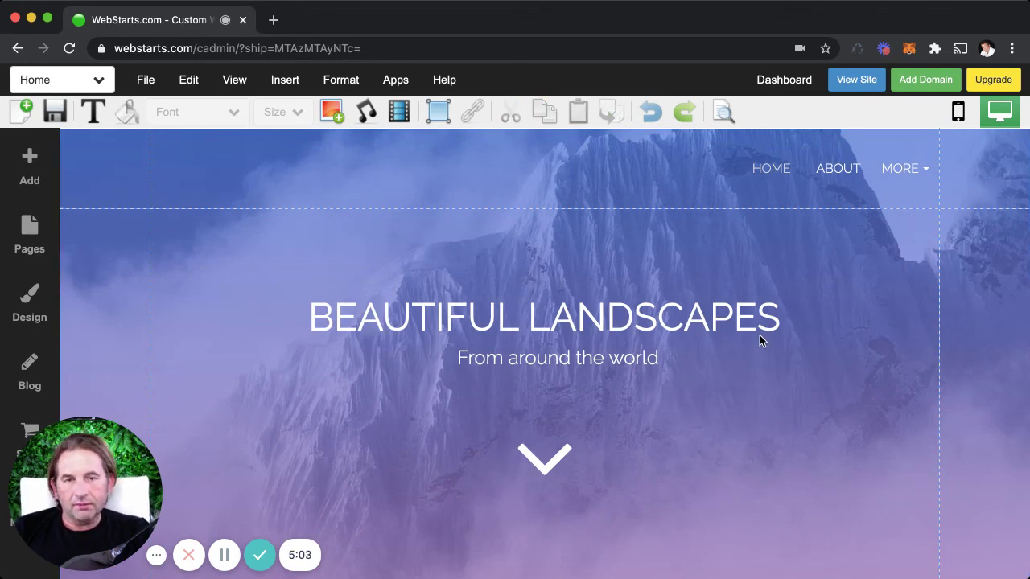
{"action": "left_click", "coordinate": [540, 461]}
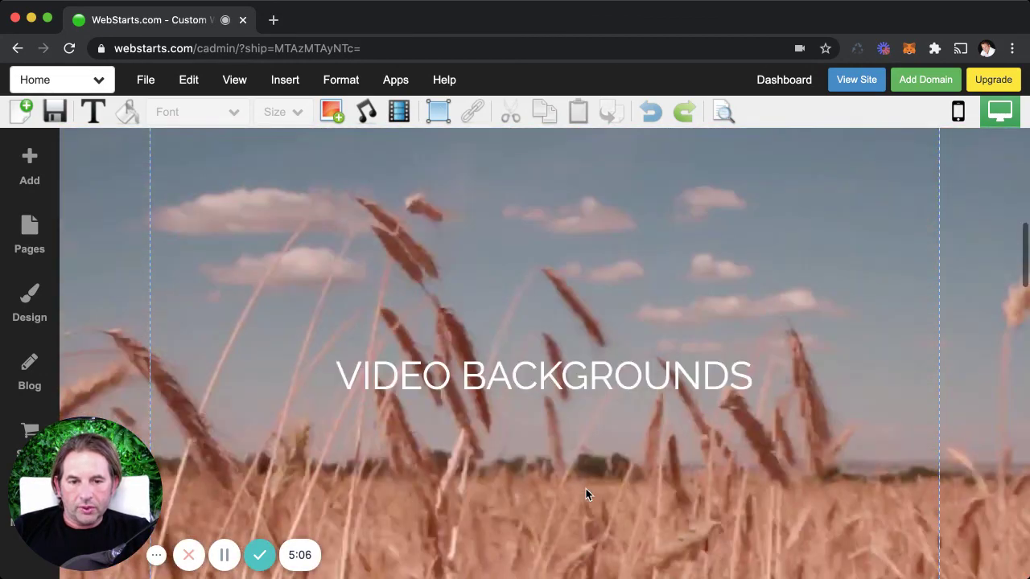
{"action": "scroll", "coordinate": [586, 488], "scroll_direction": "up", "scroll_amount": 4}
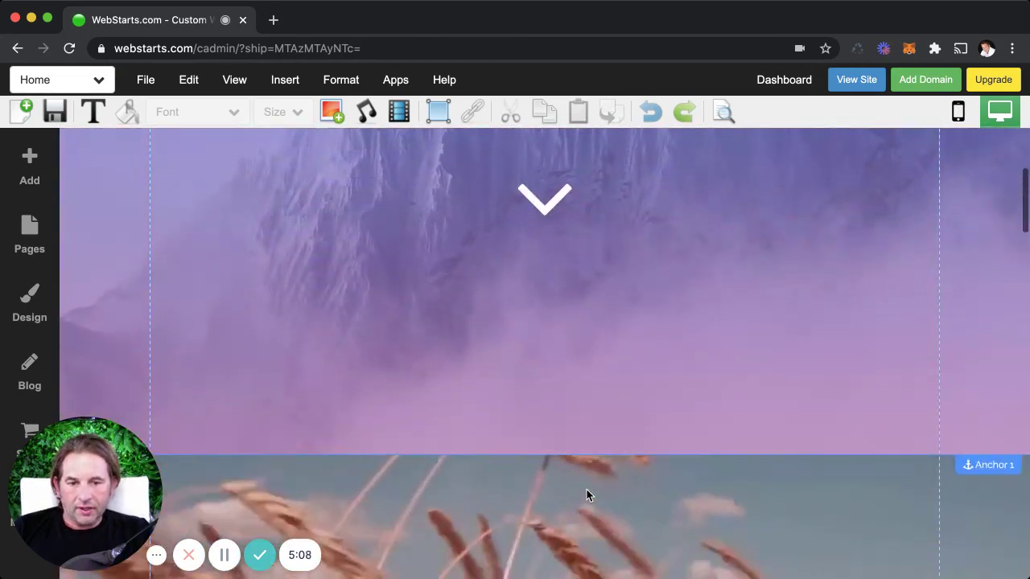
{"action": "scroll", "coordinate": [587, 491], "scroll_direction": "down", "scroll_amount": 4}
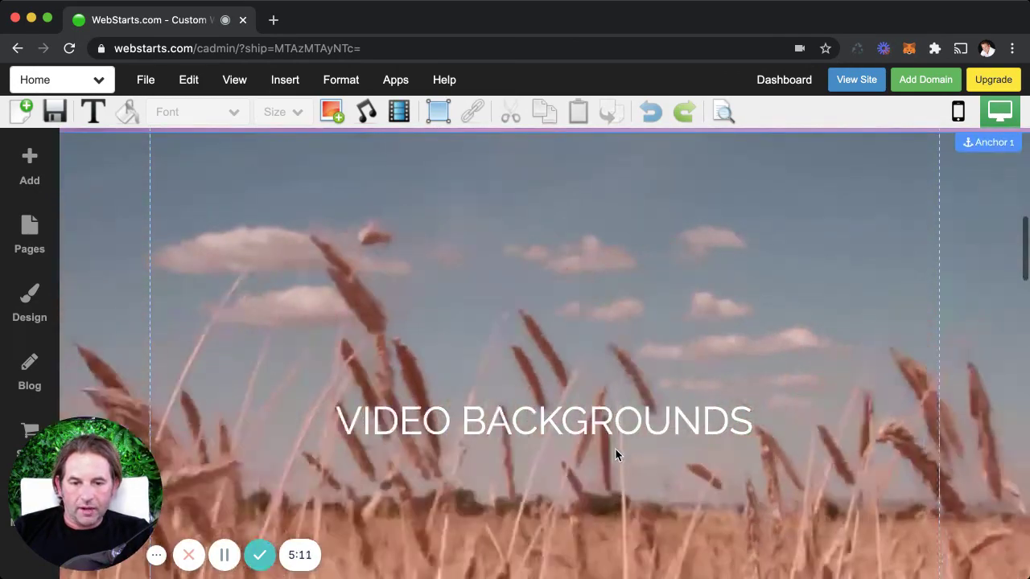
{"action": "scroll", "coordinate": [547, 370], "scroll_direction": "down", "scroll_amount": 1}
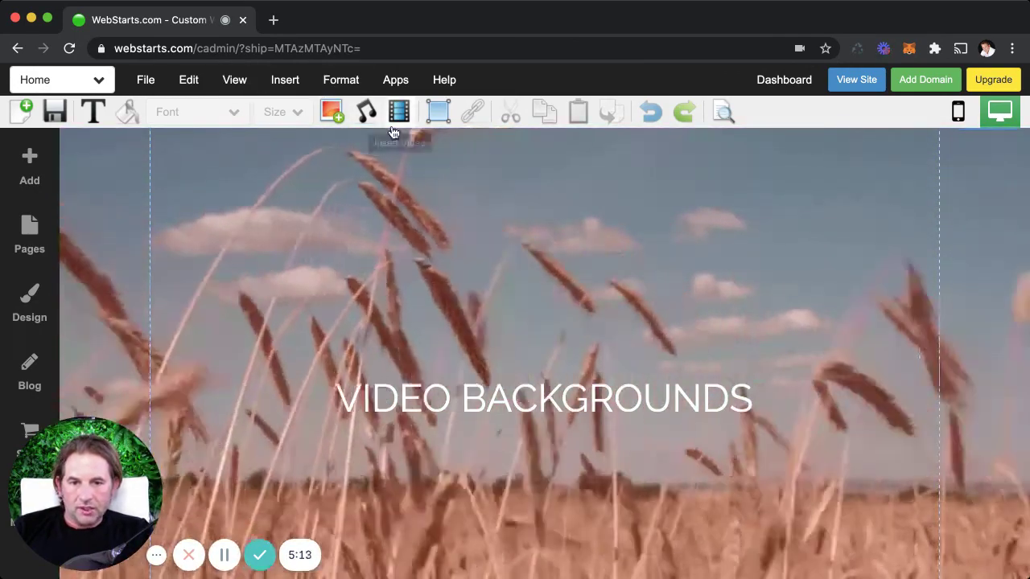
Insert the wheat field video from My Videos and stretch it to full page width
{"action": "left_click", "coordinate": [394, 130]}
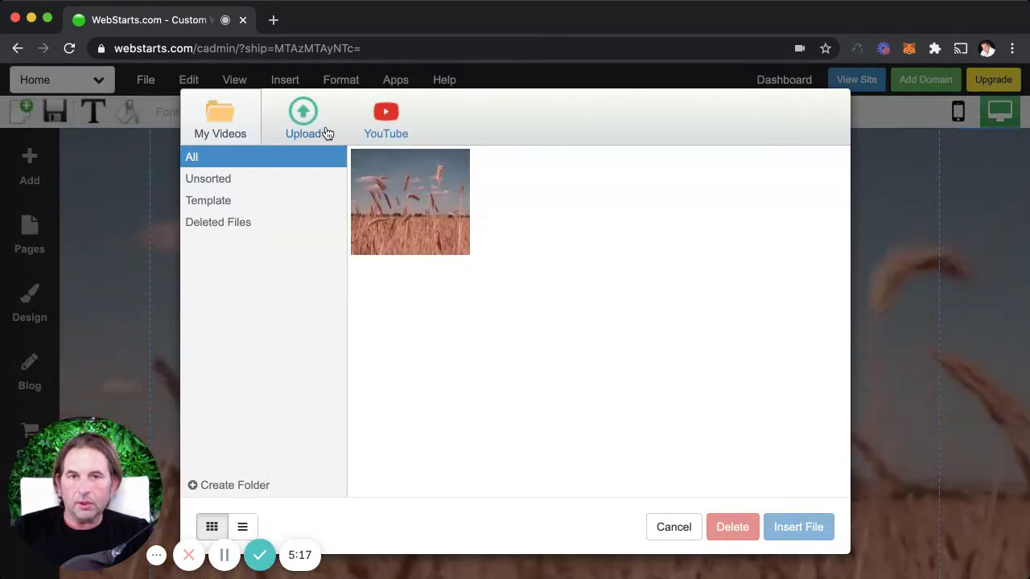
{"action": "double_click", "coordinate": [382, 193]}
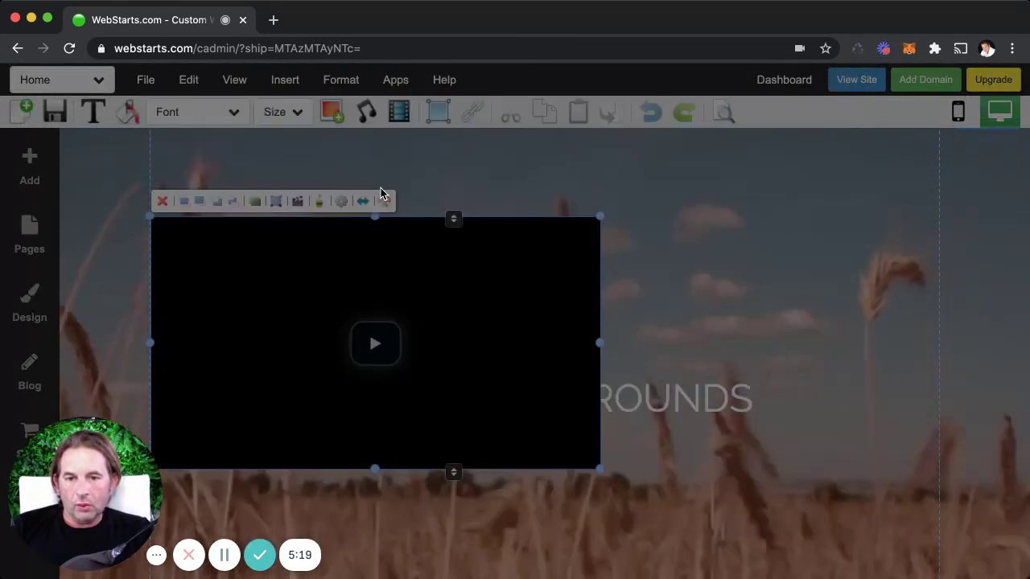
{"action": "left_click", "coordinate": [363, 201]}
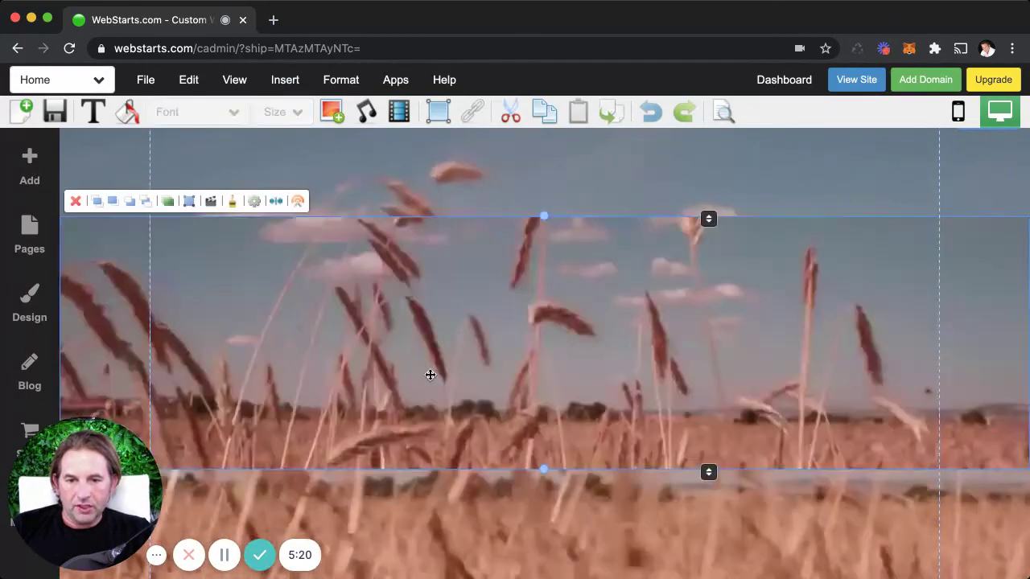
Delete the newly inserted video strip from the VIDEO BACKGROUNDS section
{"action": "mouse_move", "coordinate": [432, 375]}
{"action": "left_mouse_down"}
{"action": "mouse_move", "coordinate": [442, 340]}
{"action": "mouse_move", "coordinate": [440, 369]}
{"action": "left_mouse_up"}
{"action": "left_click", "coordinate": [77, 193]}
{"action": "scroll", "coordinate": [307, 320], "scroll_direction": "up", "scroll_amount": 10}
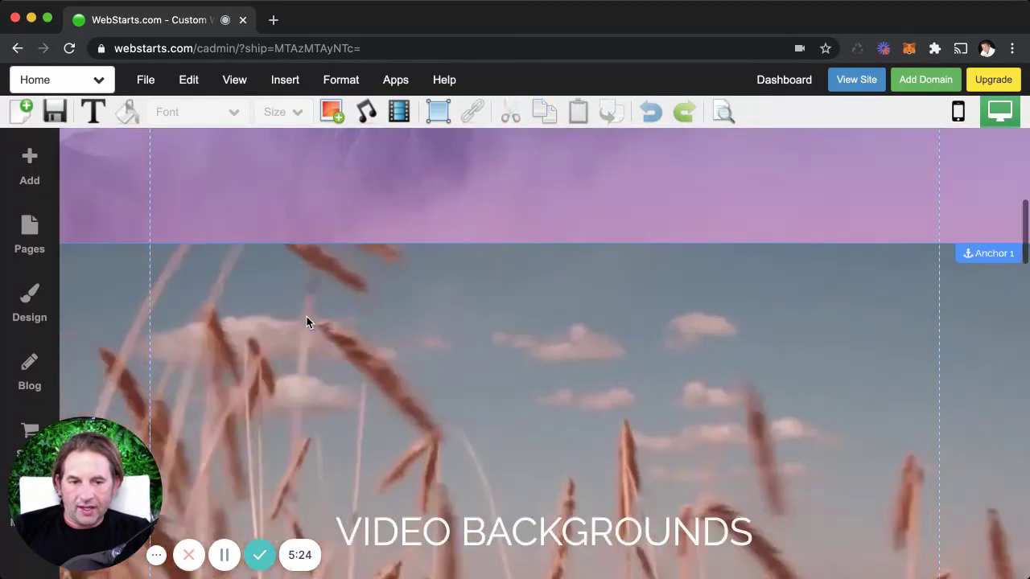